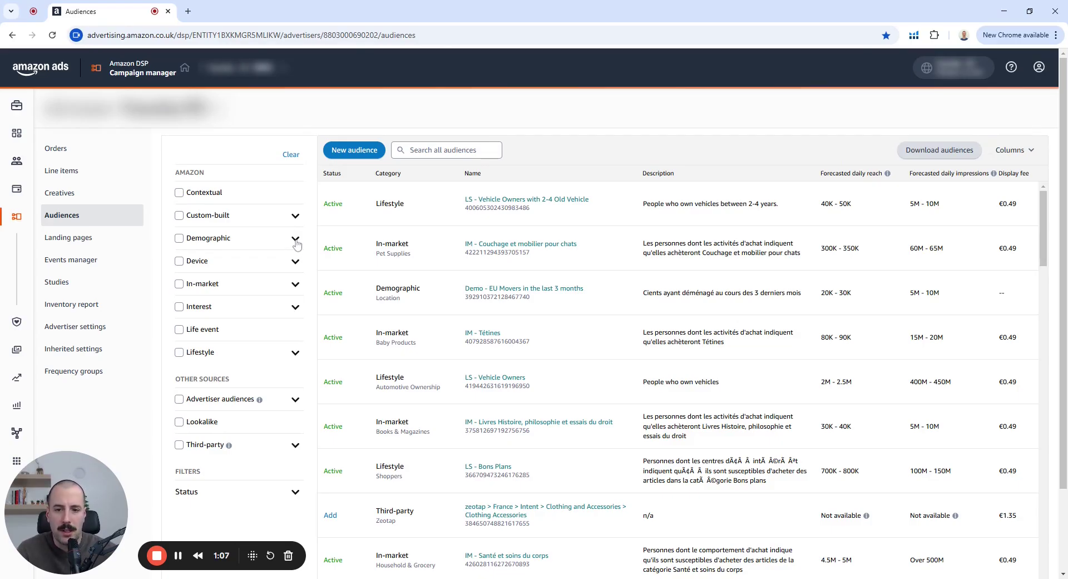
Step: Filter the audience list by the Age demographic, replace it with Gender, and clear that filter
click(295, 239)
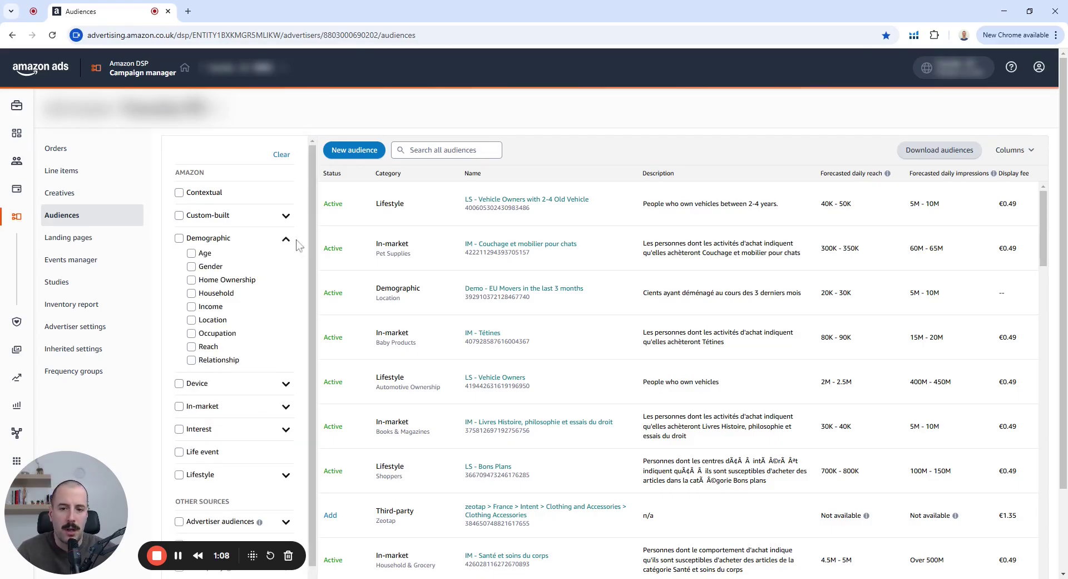
click(191, 253)
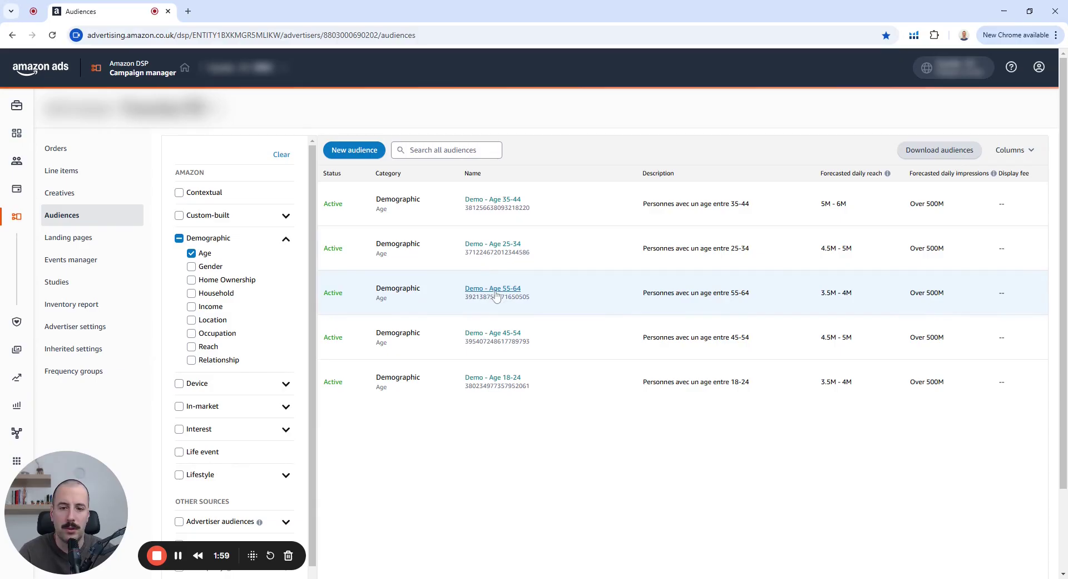
click(191, 253)
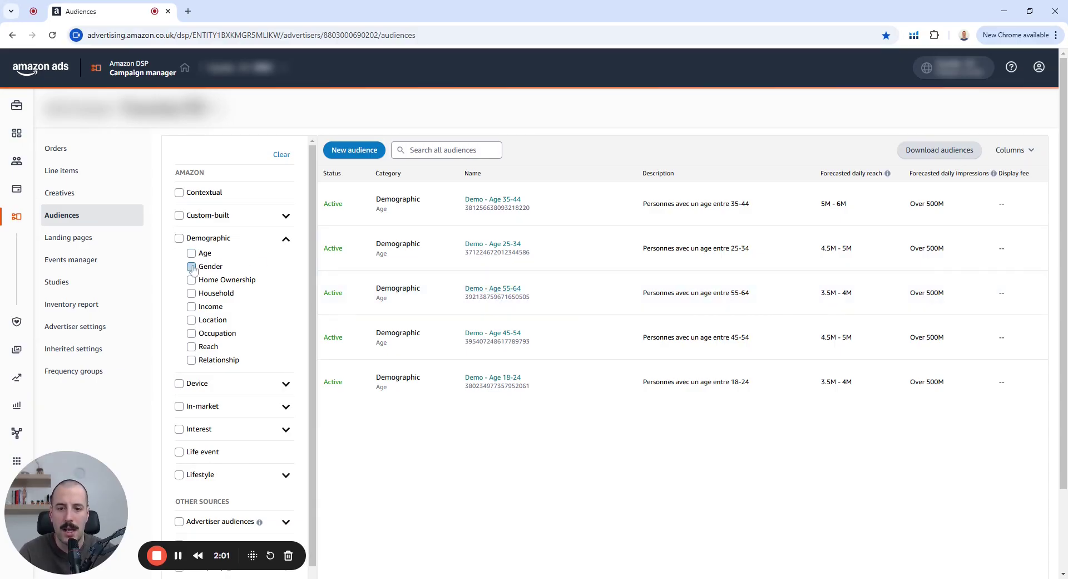
click(192, 266)
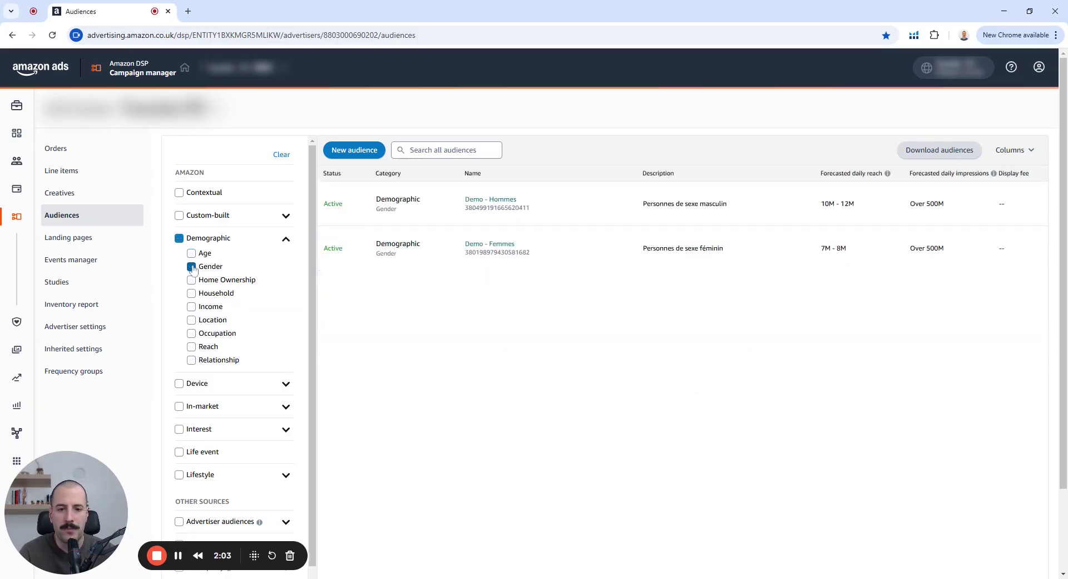
click(192, 267)
Step: Check the audience list for the Home Ownership demographic and remove the filter again
click(192, 279)
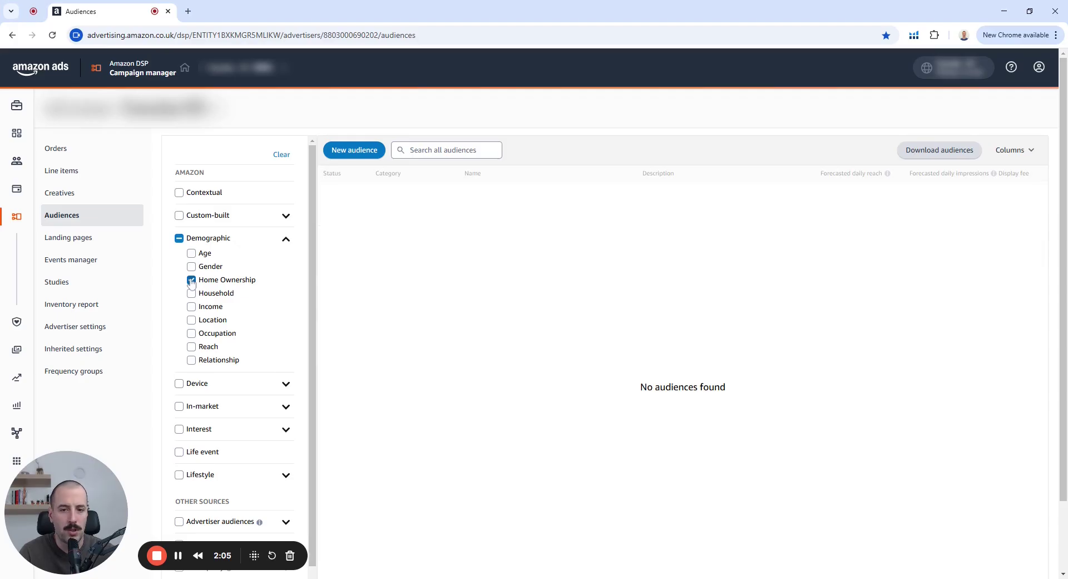
click(191, 281)
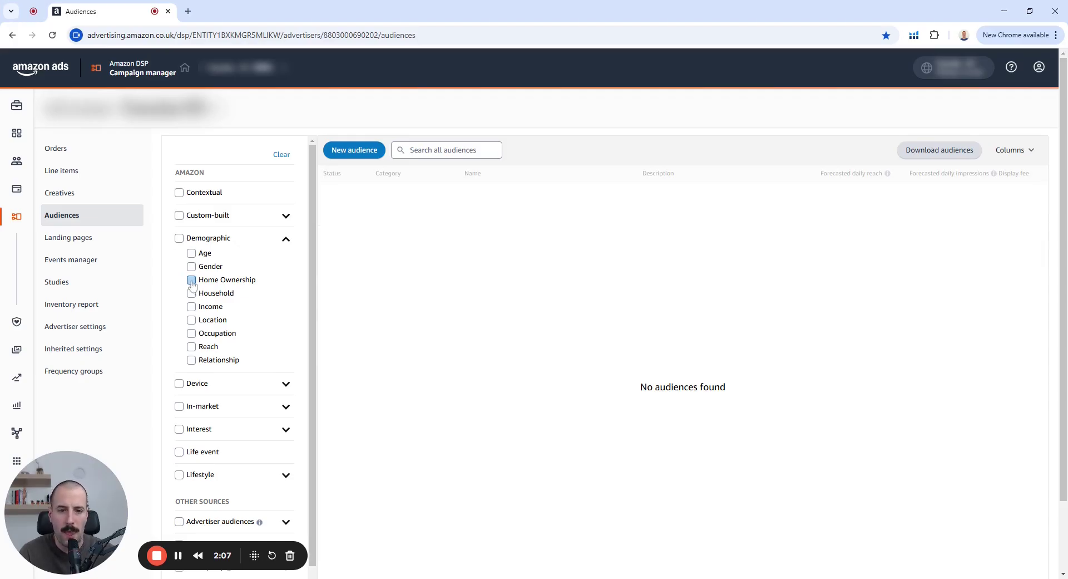
click(192, 282)
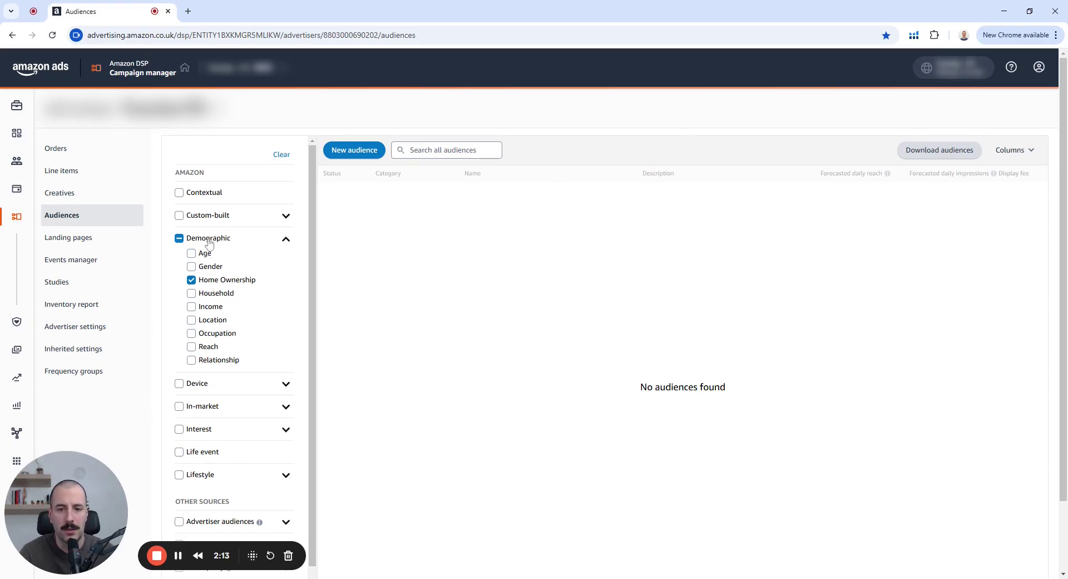
click(224, 281)
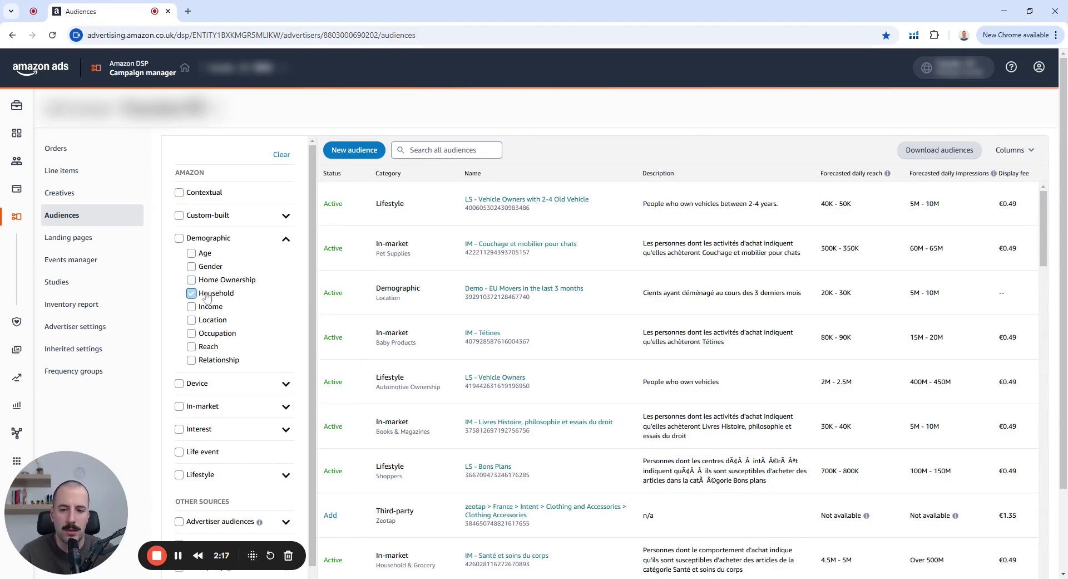
Step: Browse the Household demographic audiences, check the Income ones, and clear and collapse the Demographic filters
click(207, 295)
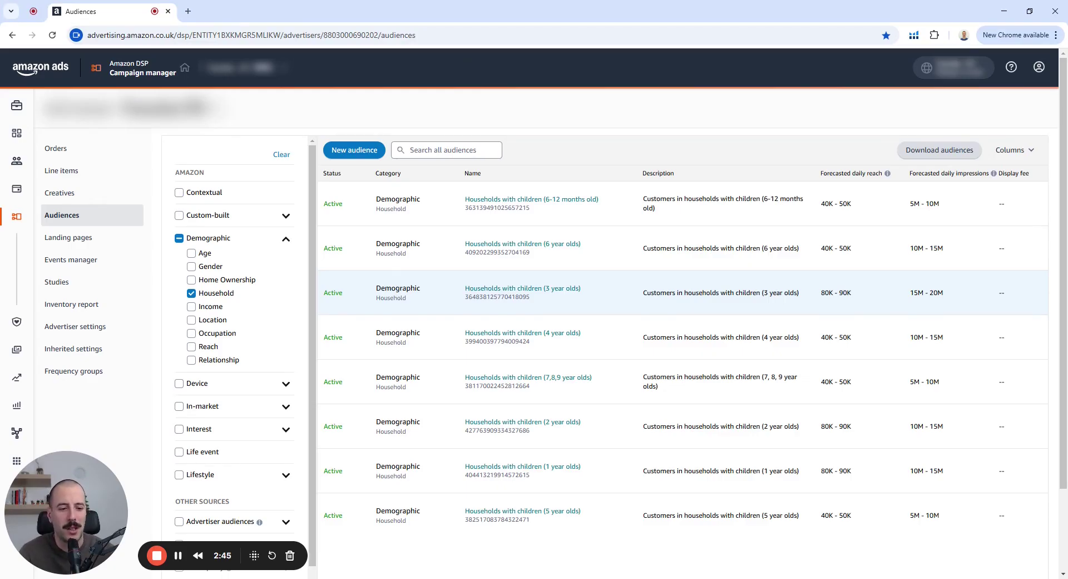
scroll(732, 317, down, 2)
scroll(728, 315, up, 2)
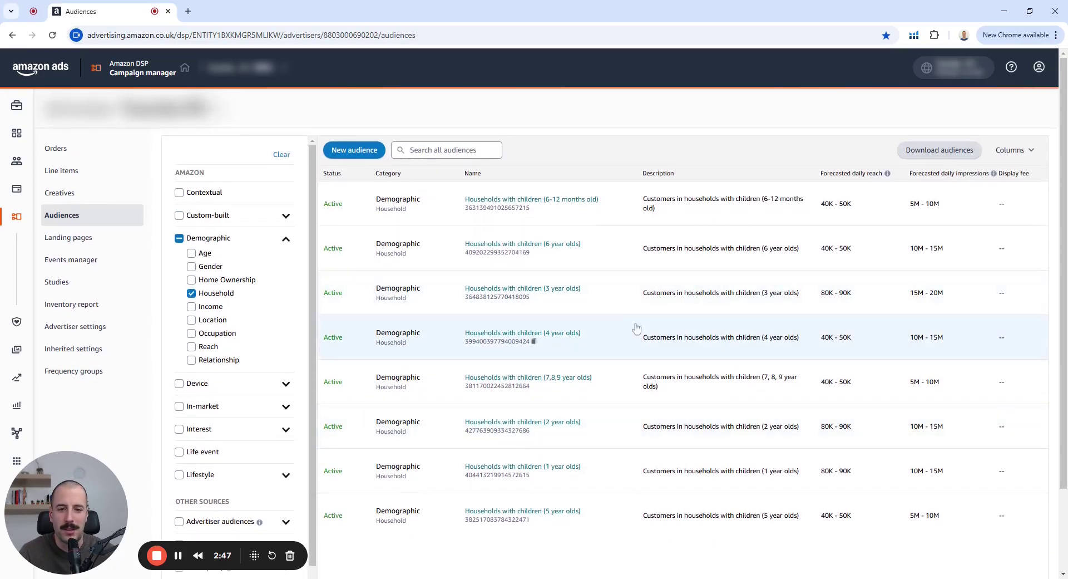
click(191, 293)
click(192, 307)
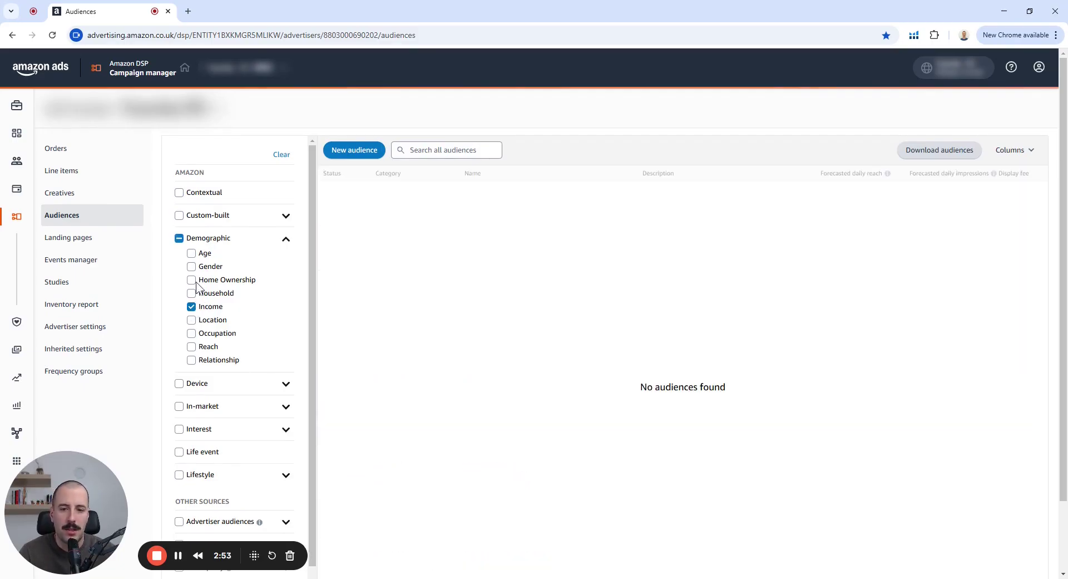
click(192, 307)
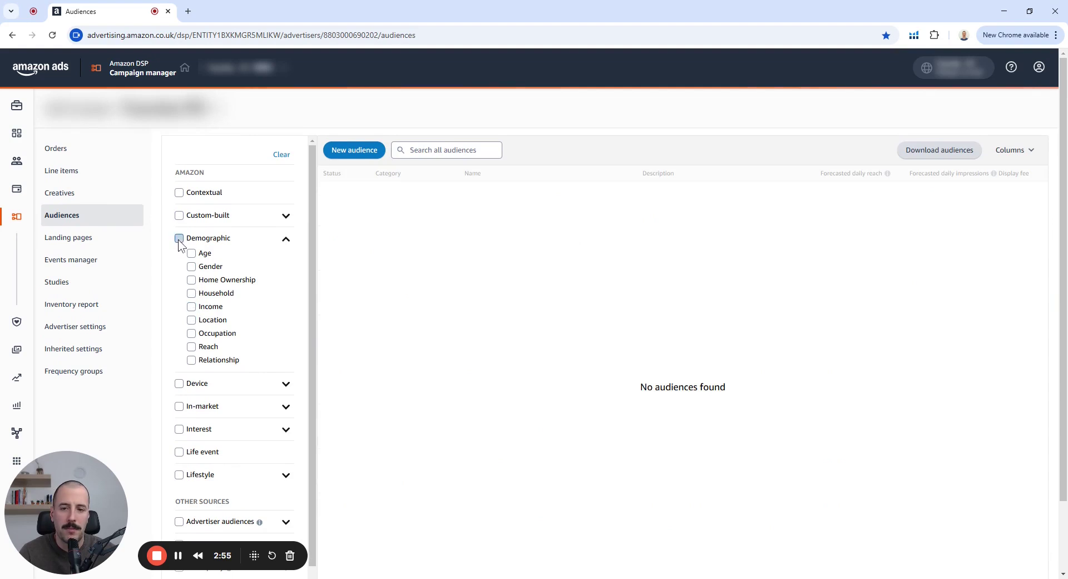
click(286, 239)
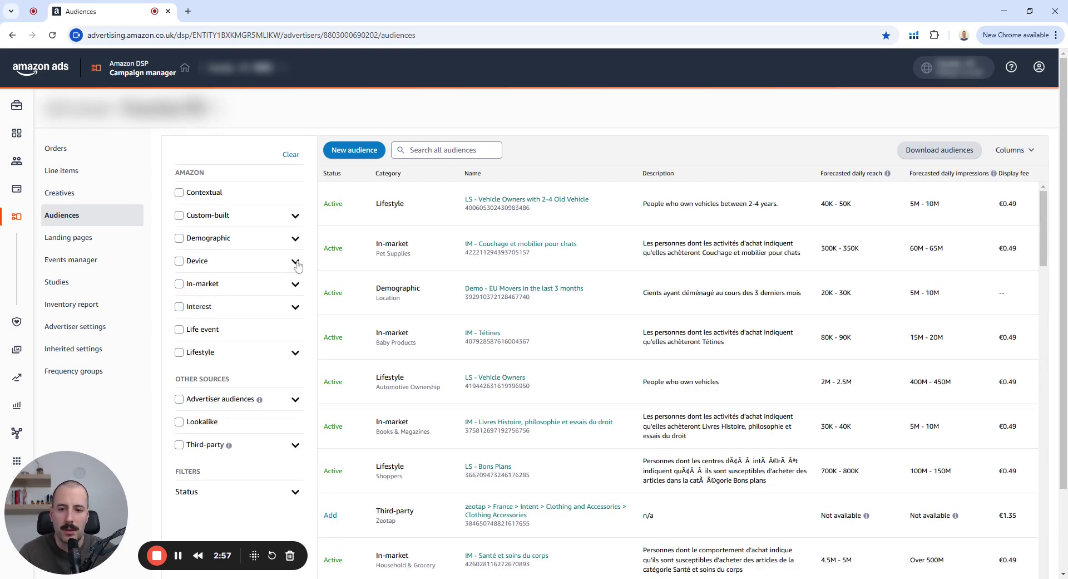
Step: Look through the subcategories of the Device and In-market audience filters, collapsing each one after viewing it
click(295, 262)
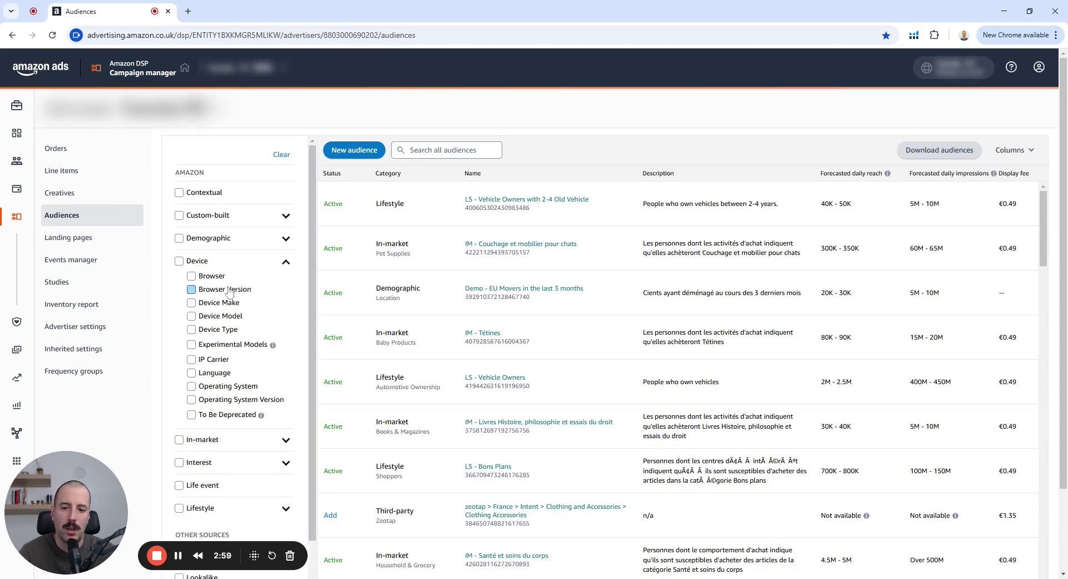
scroll(234, 287, down, 1)
scroll(232, 284, up, 1)
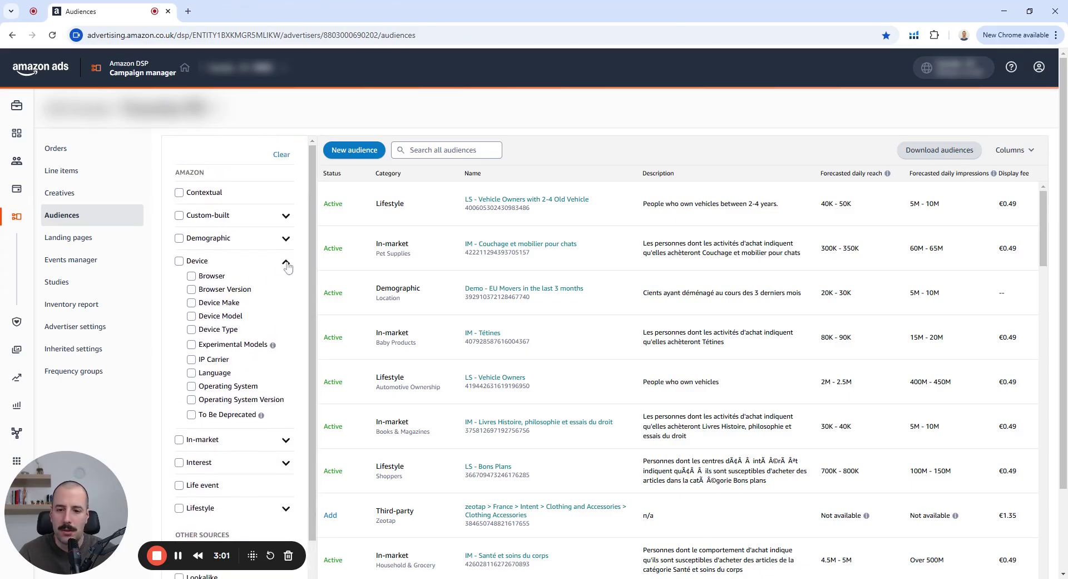
click(295, 261)
click(289, 285)
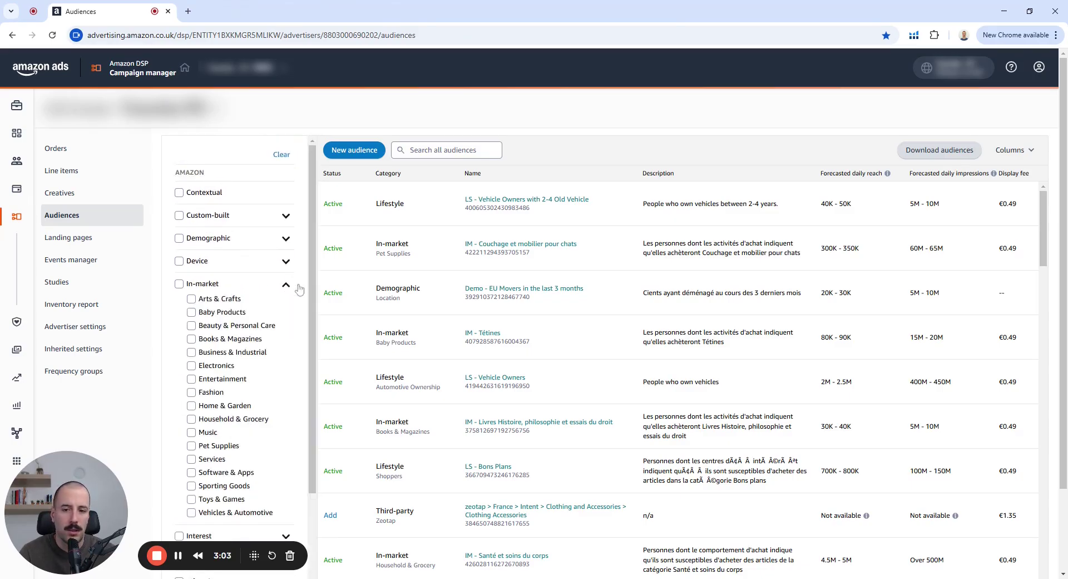
scroll(266, 312, down, 2)
scroll(267, 308, up, 2)
click(292, 285)
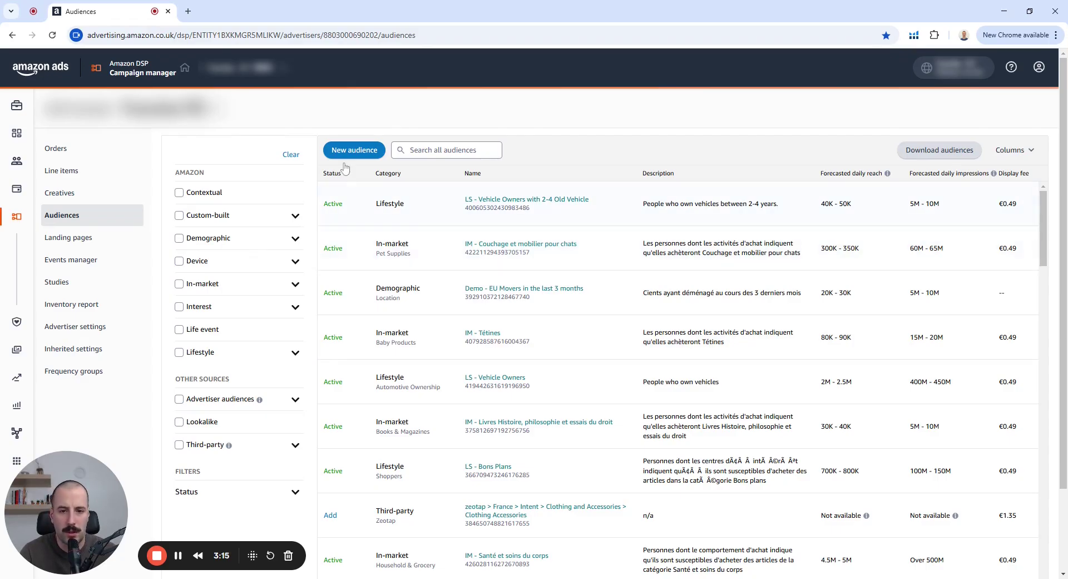
Step: Start creating a new audience and review all the available audience types, including Website traffic from Amazon Ads tag
click(354, 149)
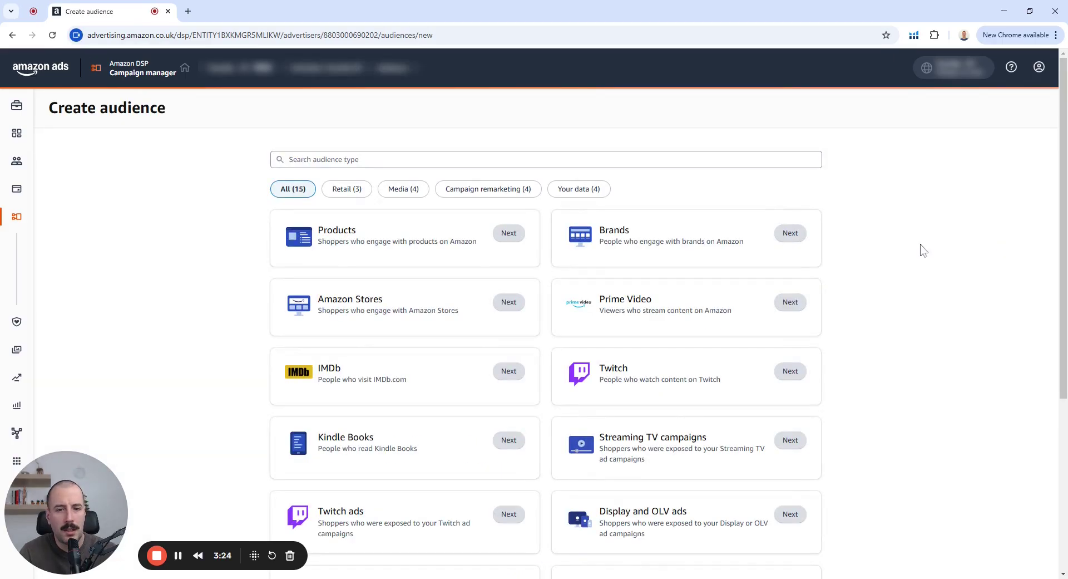
scroll(917, 239, down, 1)
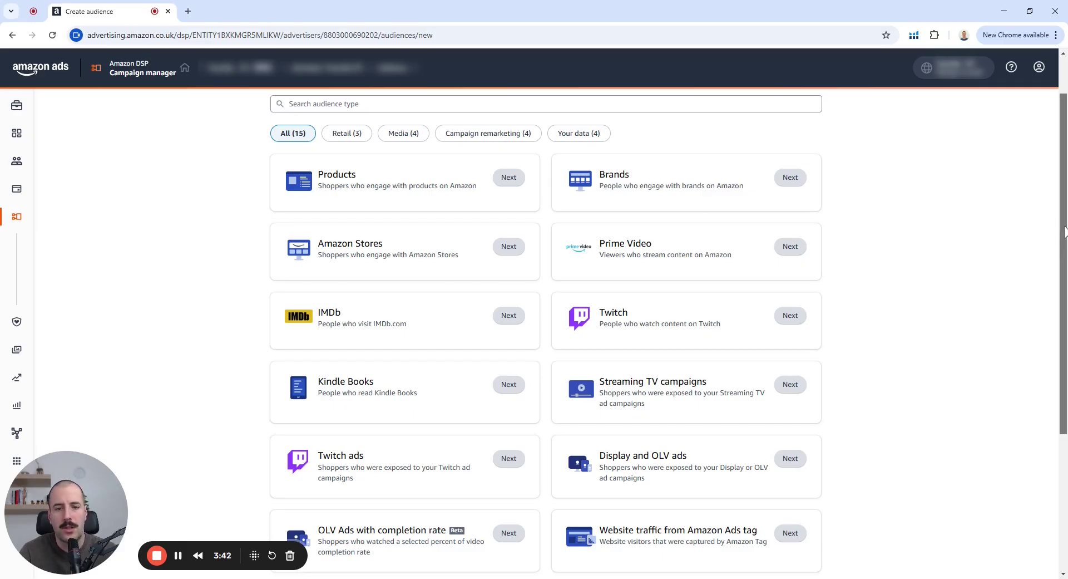
drag(1063, 231, 1051, 379)
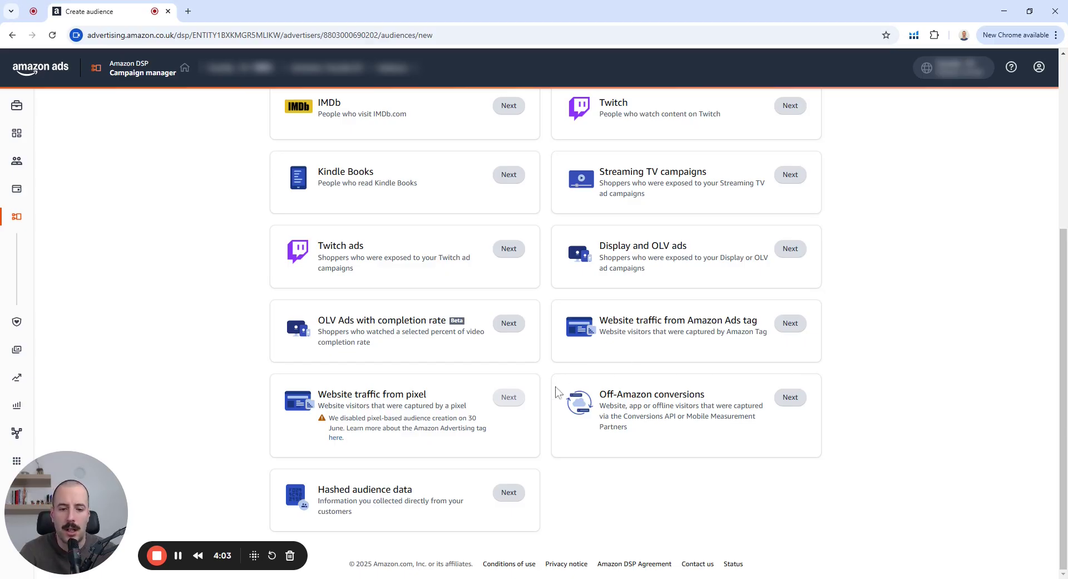
scroll(716, 417, up, 1)
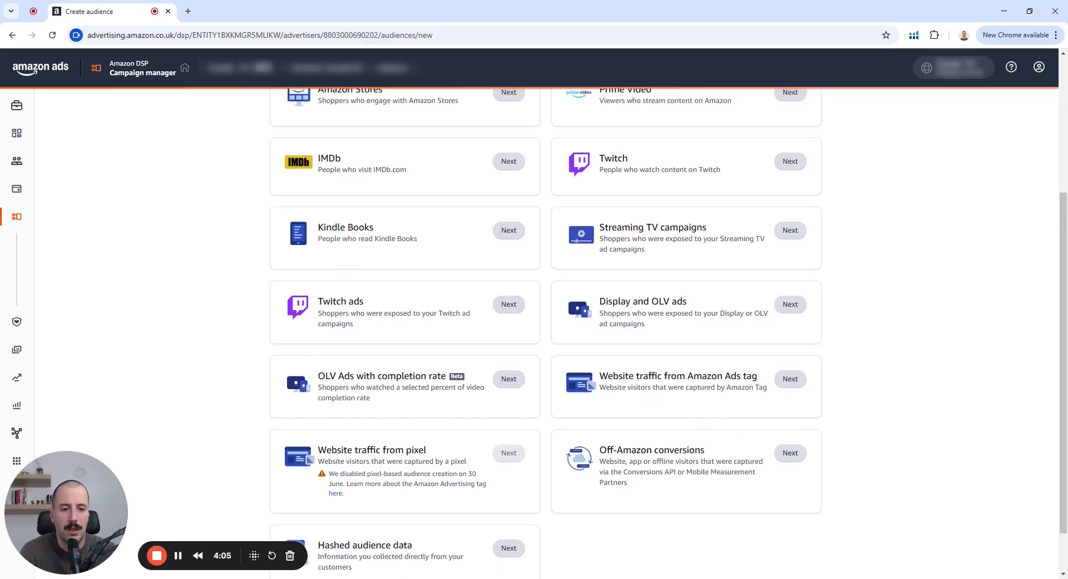
drag(643, 376, 717, 376)
click(718, 376)
scroll(676, 367, up, 2)
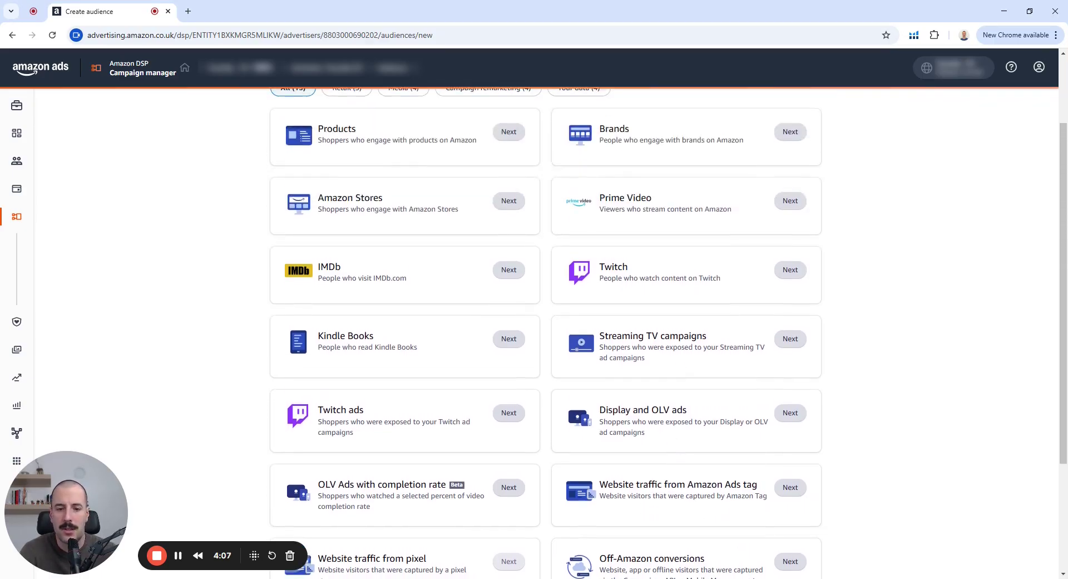
scroll(705, 386, up, 1)
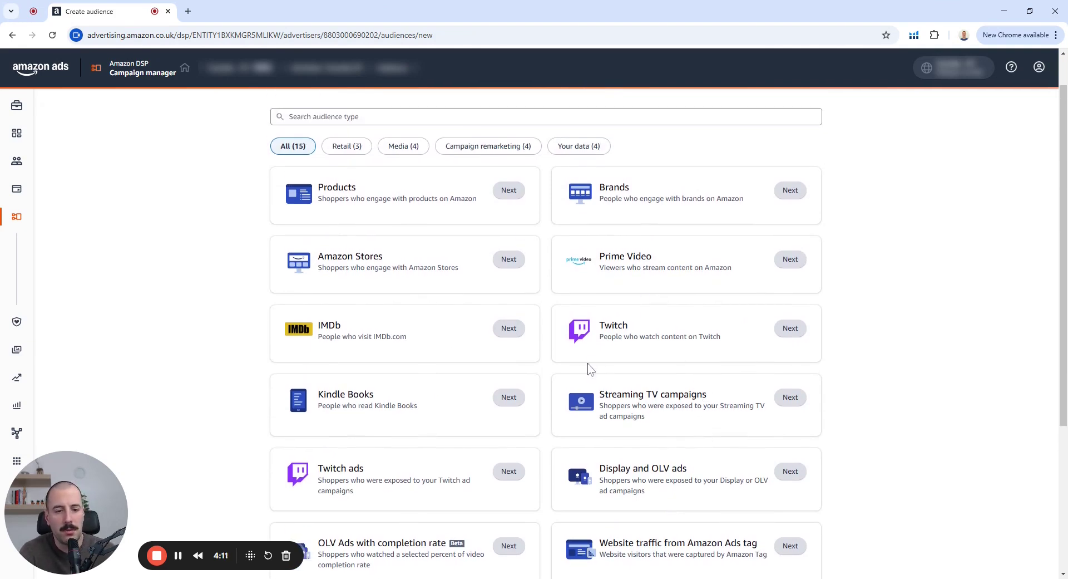
scroll(189, 255, up, 1)
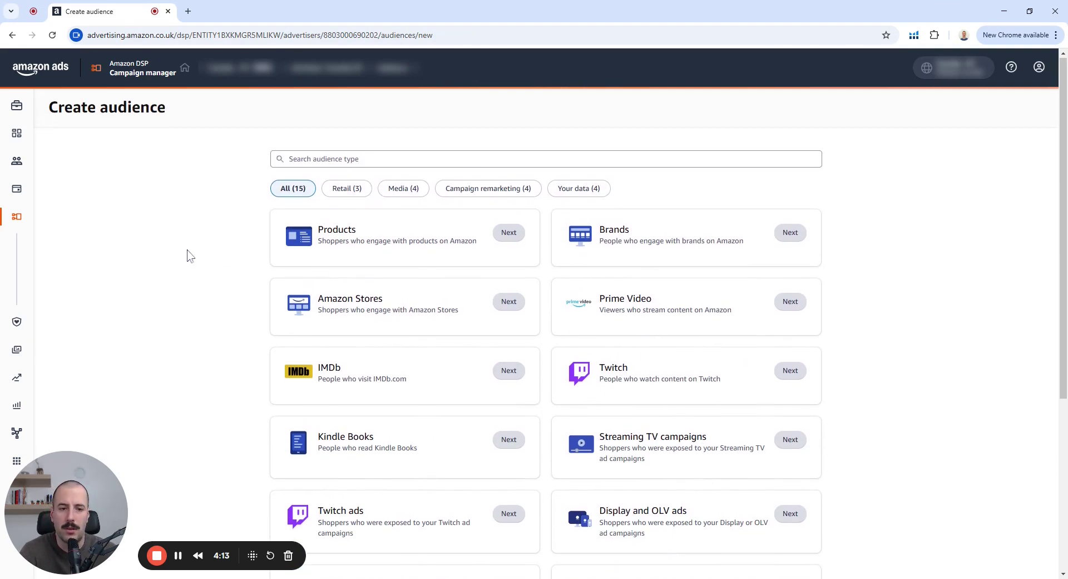
Step: Choose the Products audience type and add the copied list of ASINs from amazon.fr to the rule
click(508, 235)
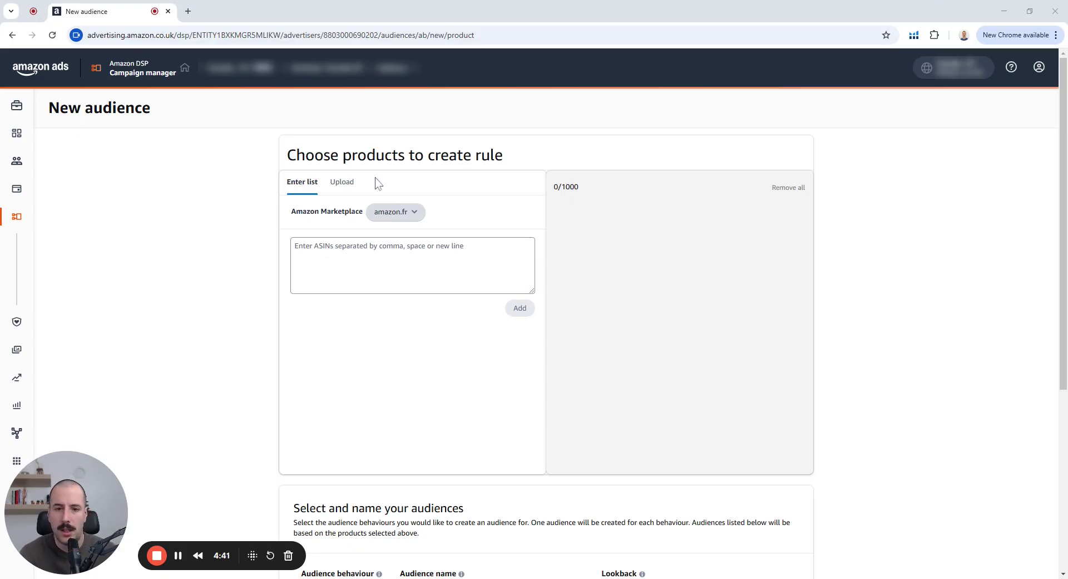
click(389, 259)
key(ctrl+v)
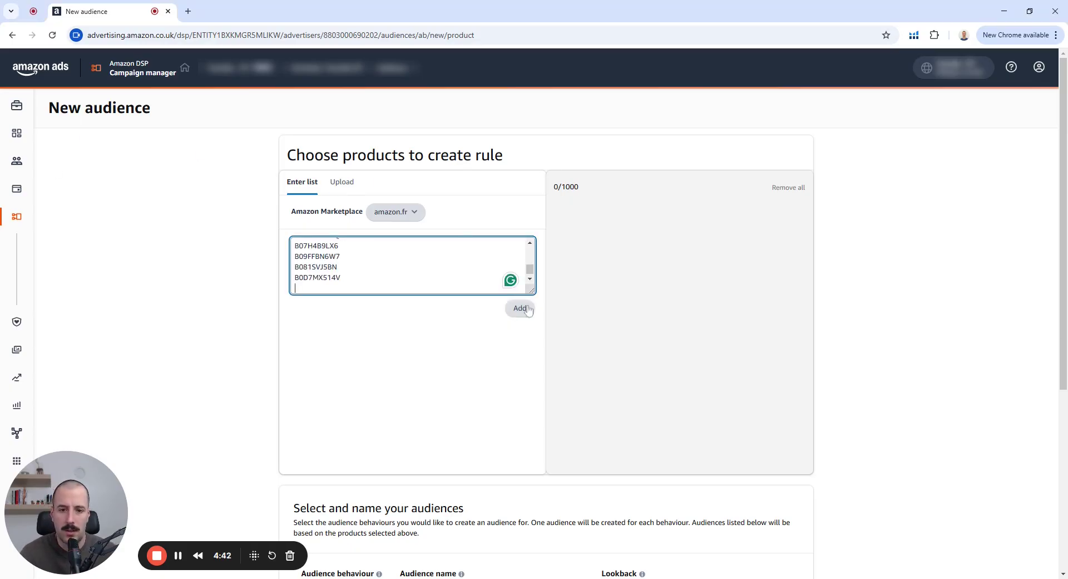
click(519, 308)
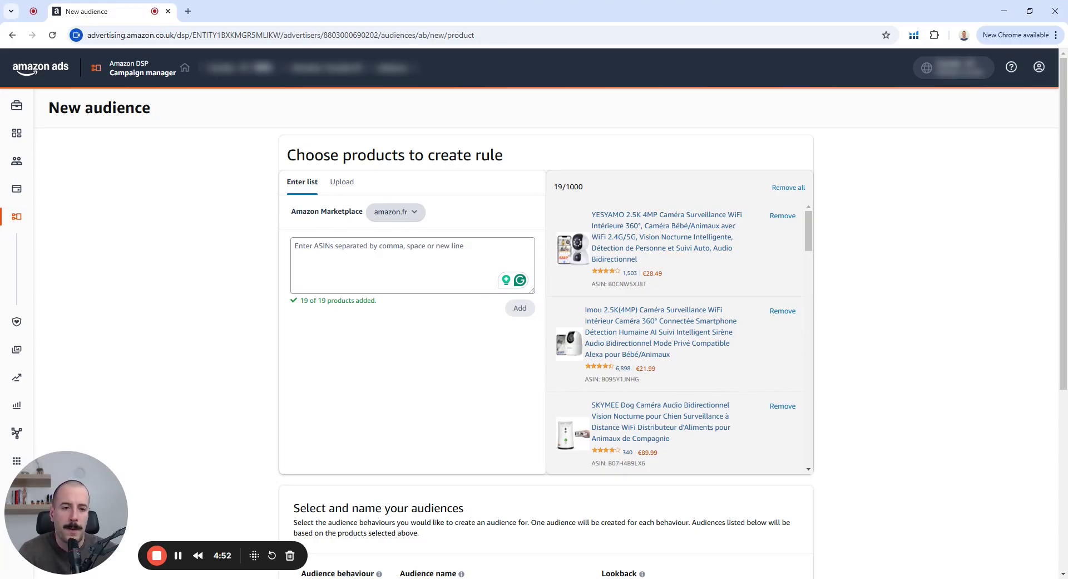
drag(554, 186, 601, 193)
click(601, 193)
Step: Read the explanation of the audience behaviours under the audience selection and naming section
scroll(868, 245, down, 1)
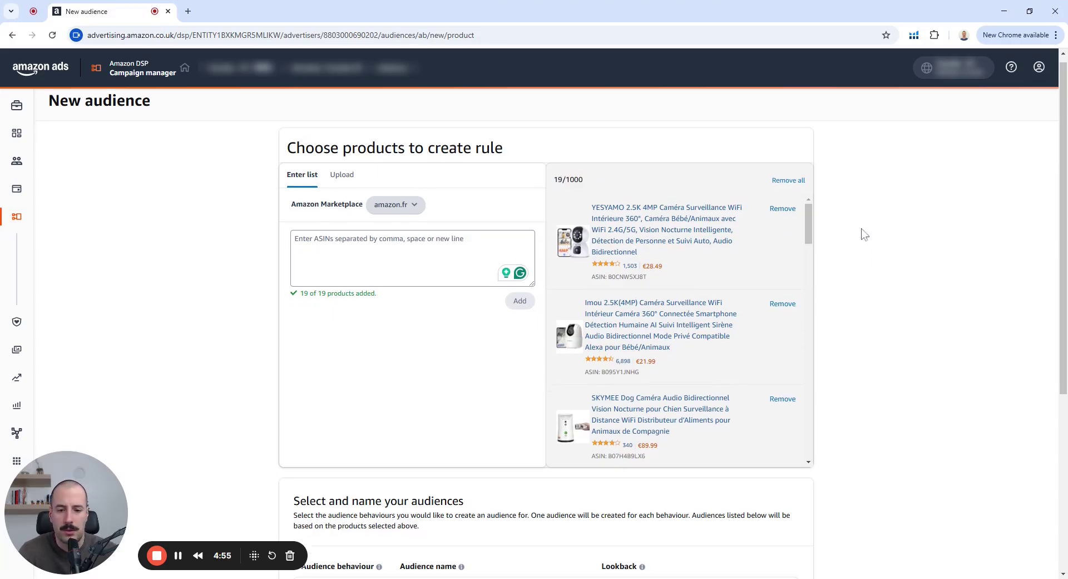
scroll(864, 234, down, 5)
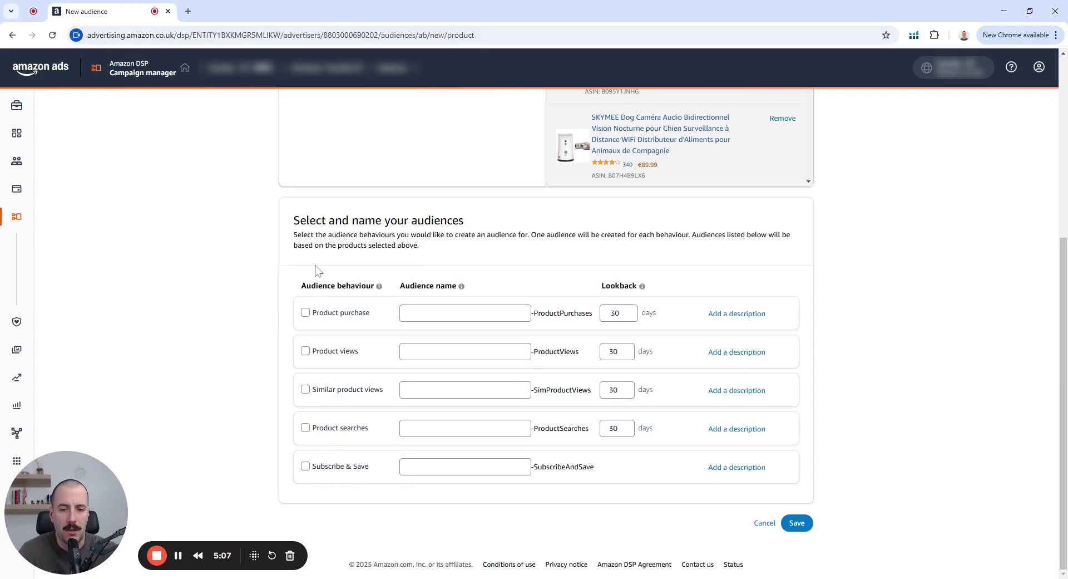
click(380, 287)
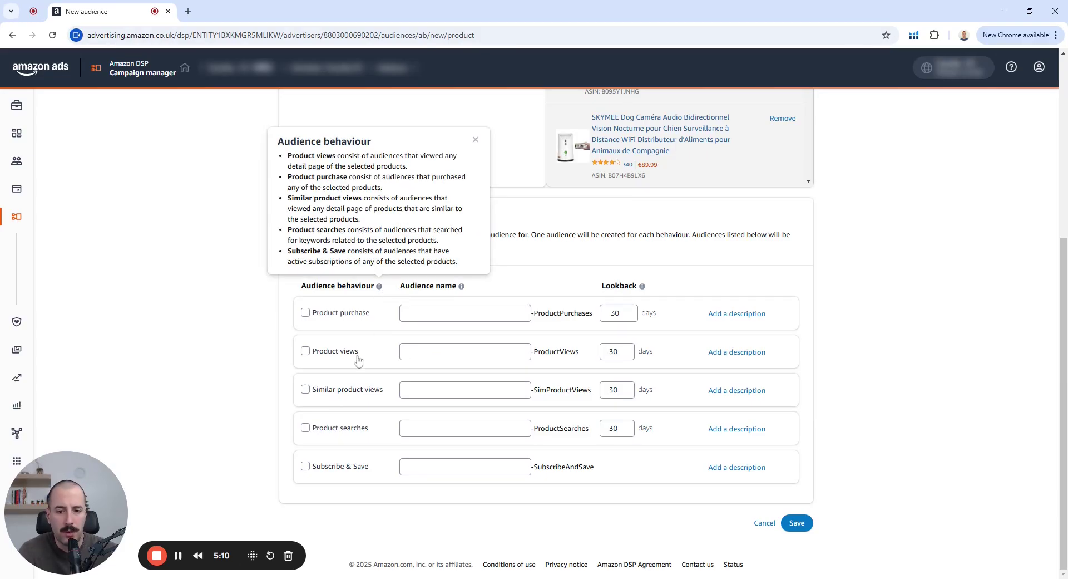
click(362, 389)
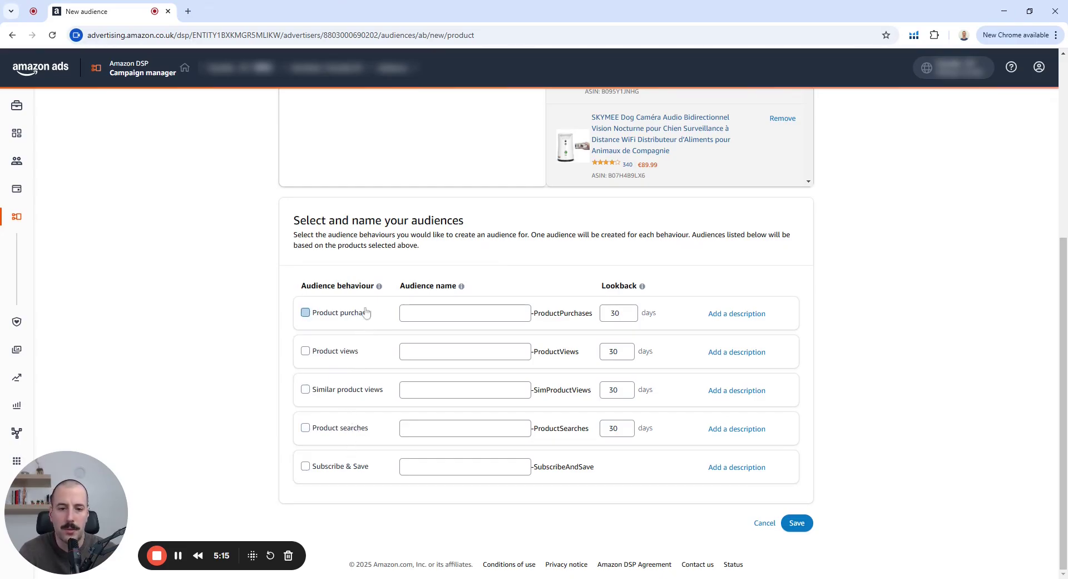
click(379, 286)
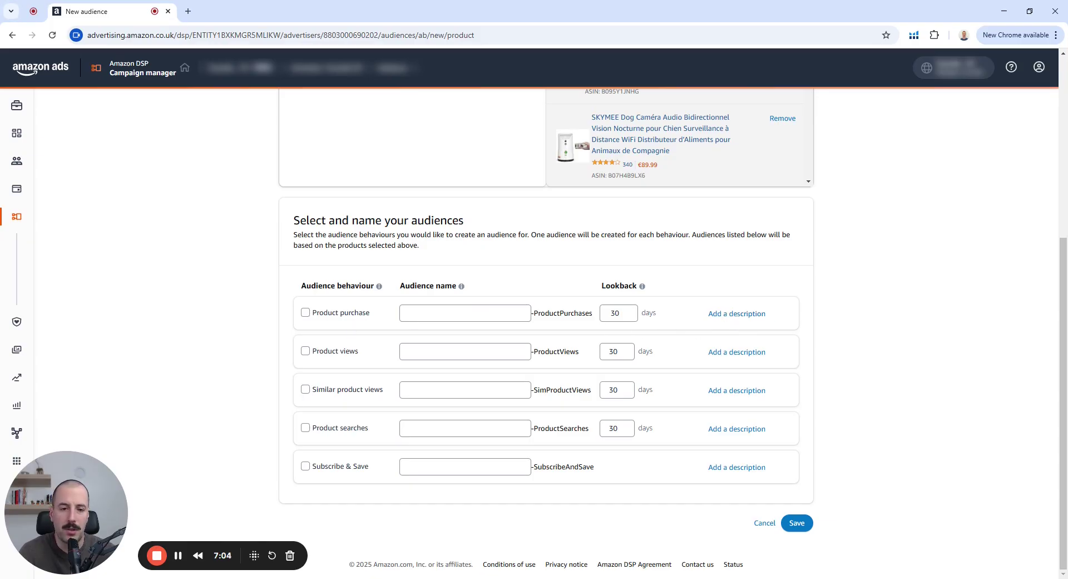
Step: Name the Product purchase audience Competitors-30Days
click(414, 312)
click(461, 286)
click(472, 312)
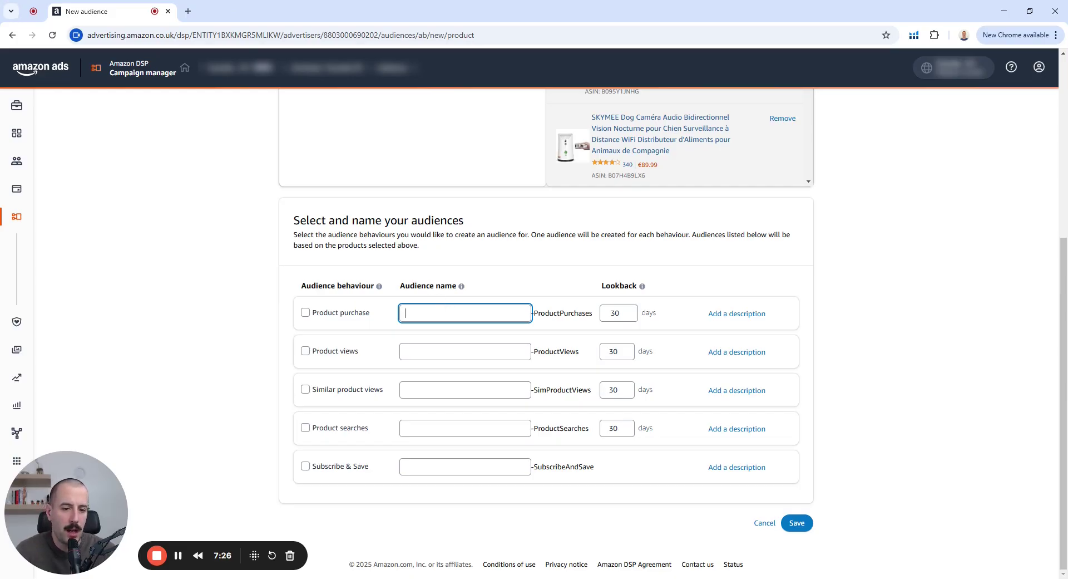
drag(534, 312, 586, 312)
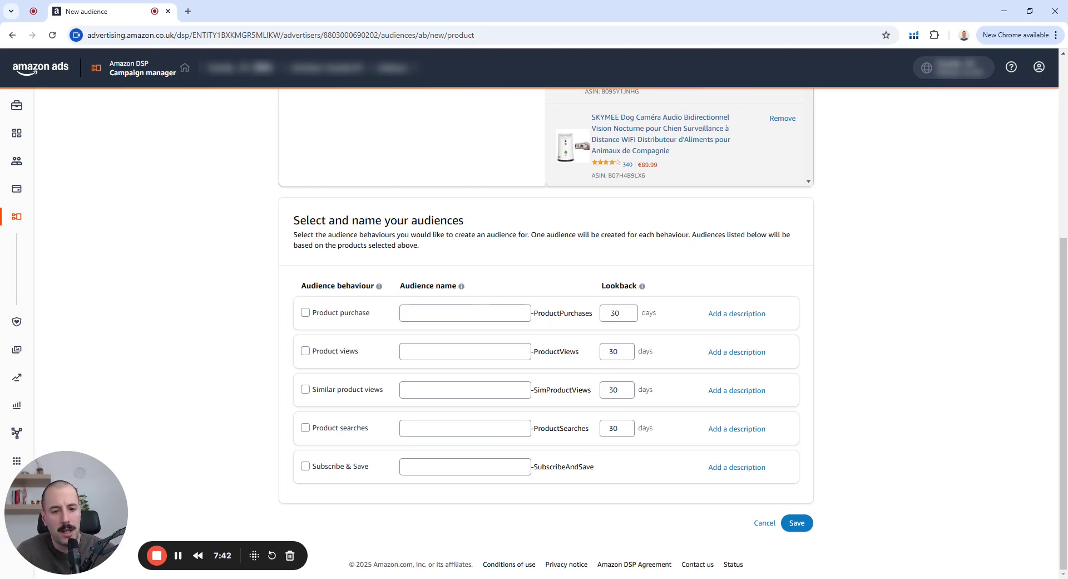
click(451, 305)
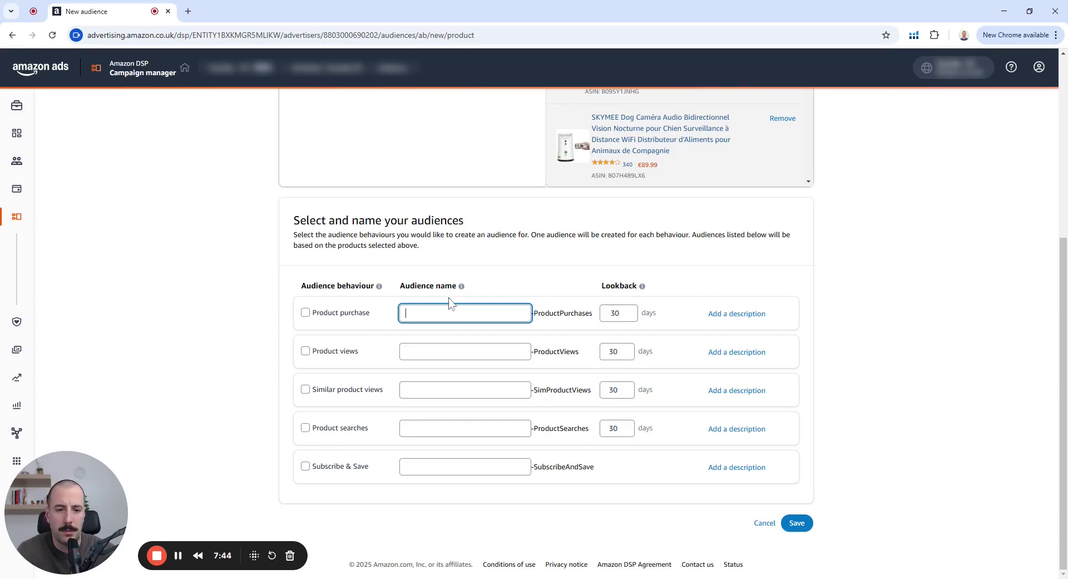
text(Competitors)
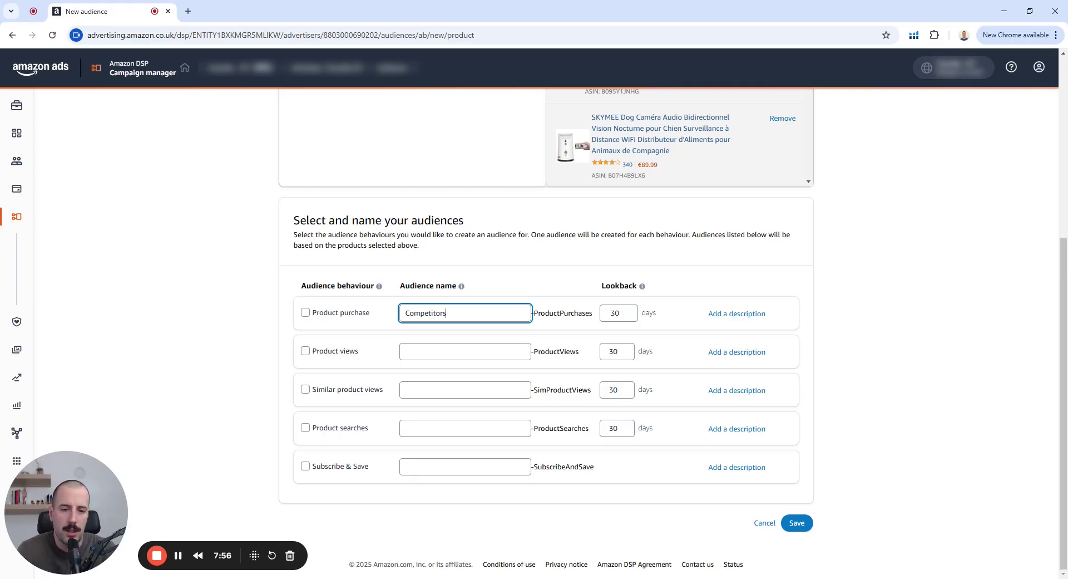
text(-3)
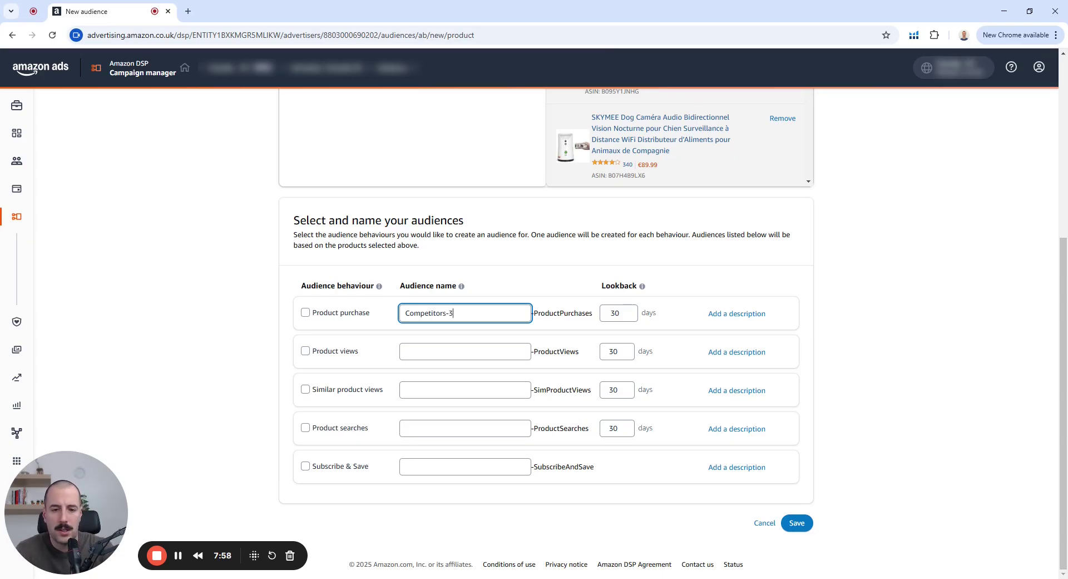
text(0Days)
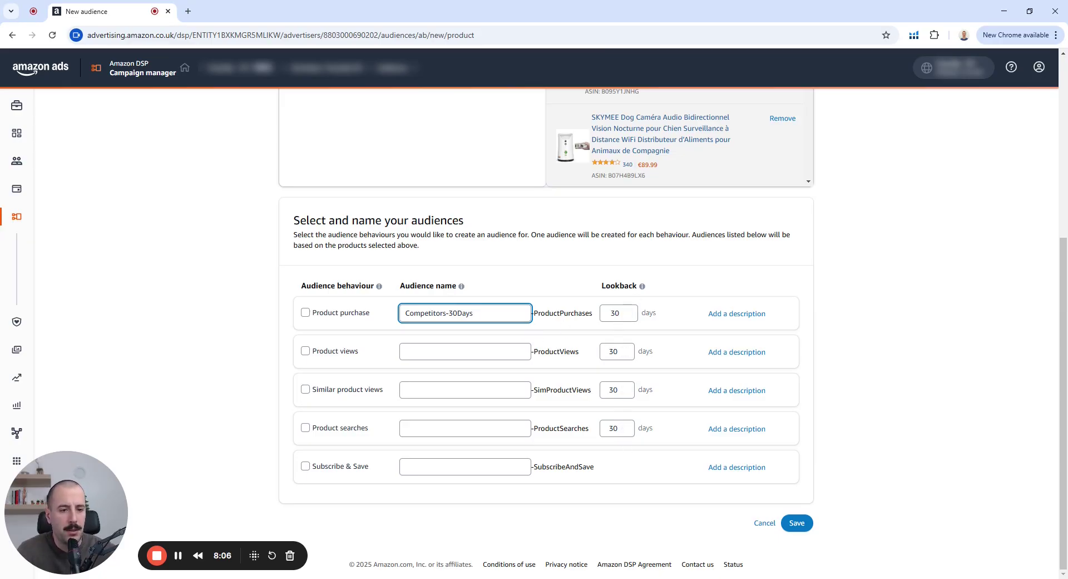
Step: Include the Product purchase behaviour among the audiences to create
click(643, 287)
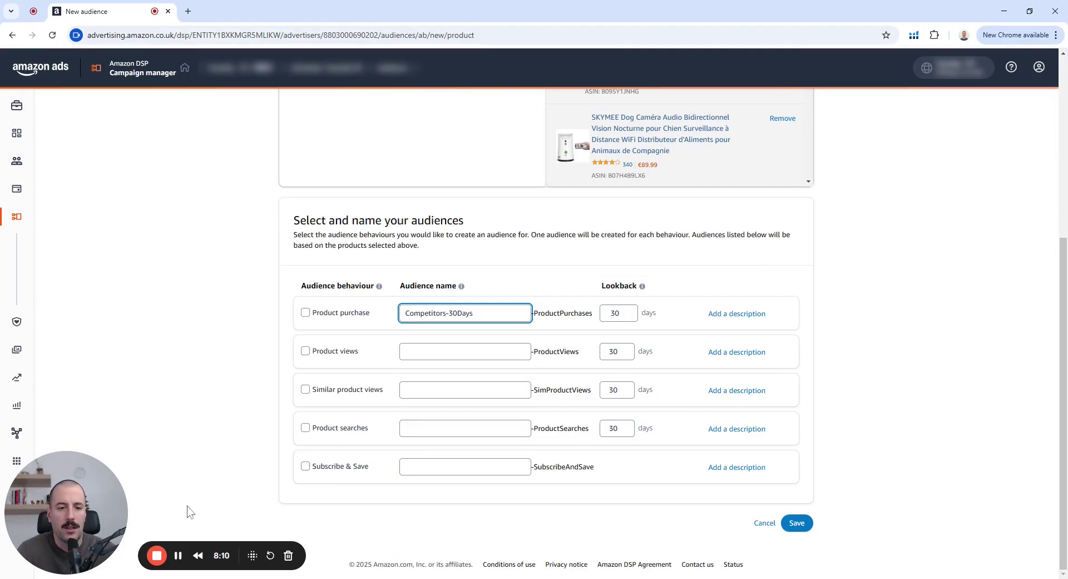
click(182, 330)
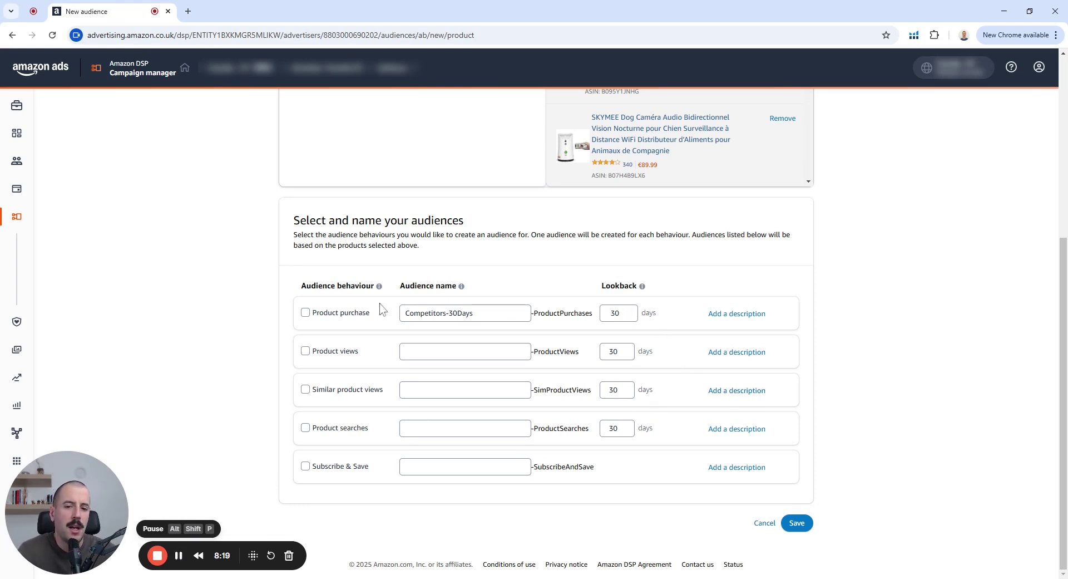
click(305, 312)
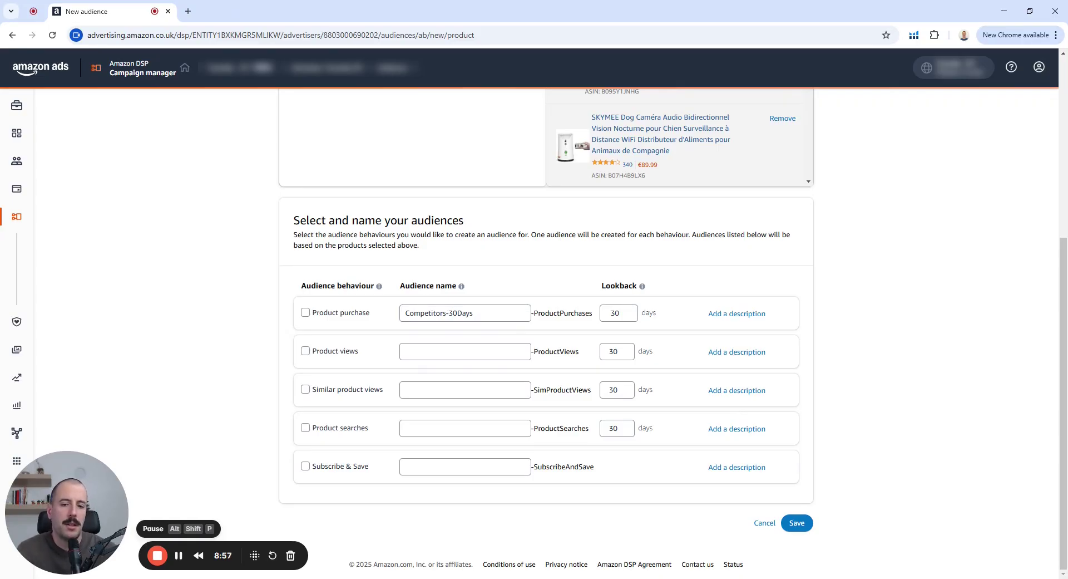
click(305, 312)
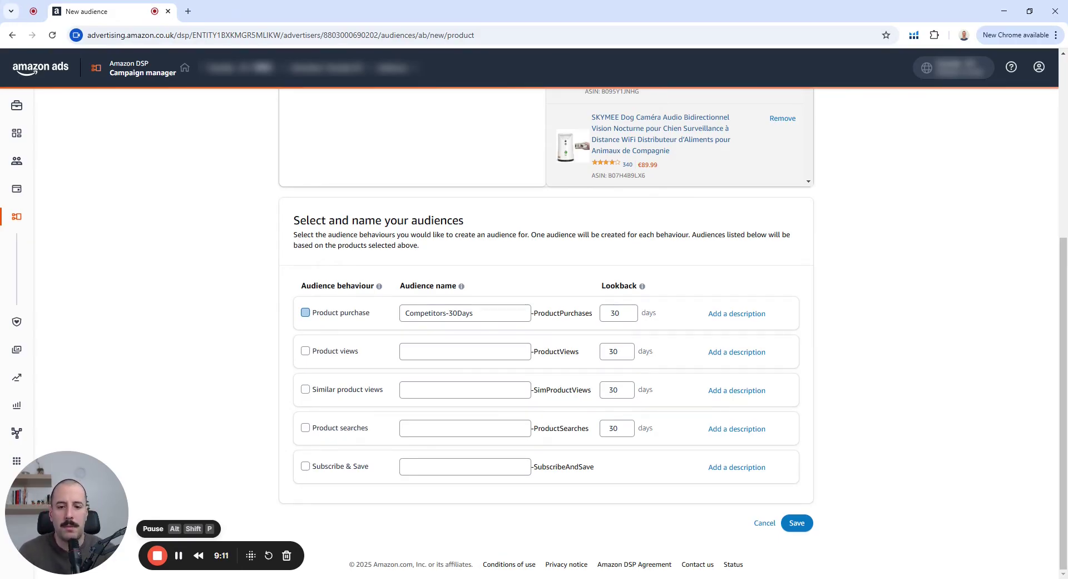
click(305, 313)
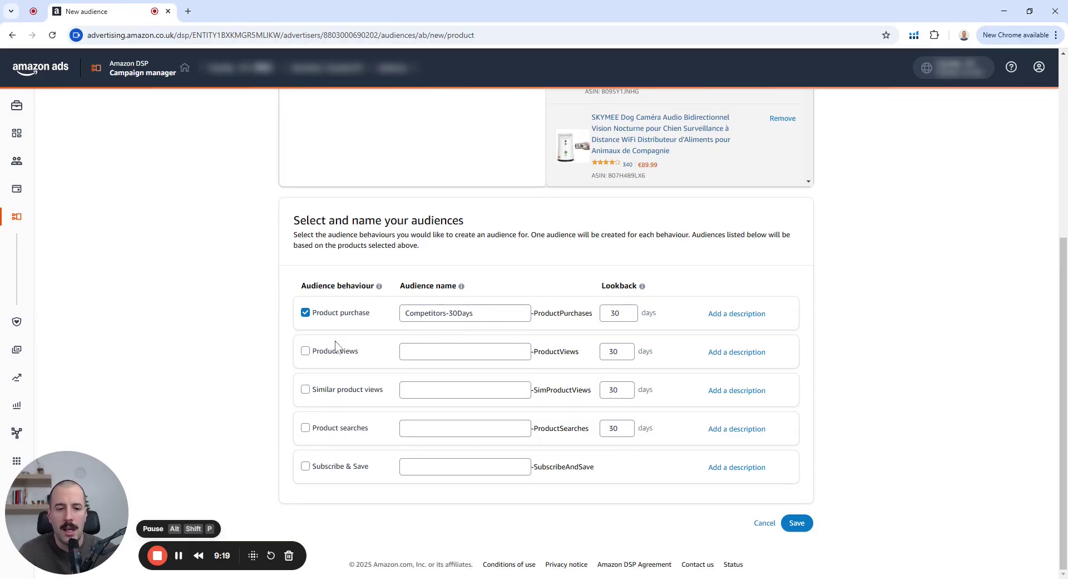
Step: Name the Product views audience Competitors-30Days-Views
click(445, 351)
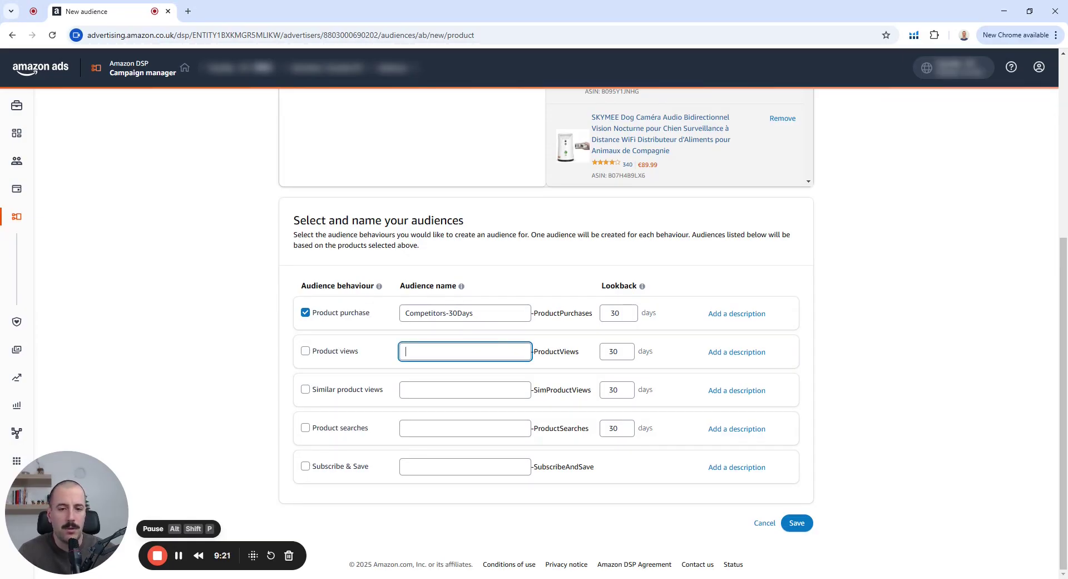
text(Co)
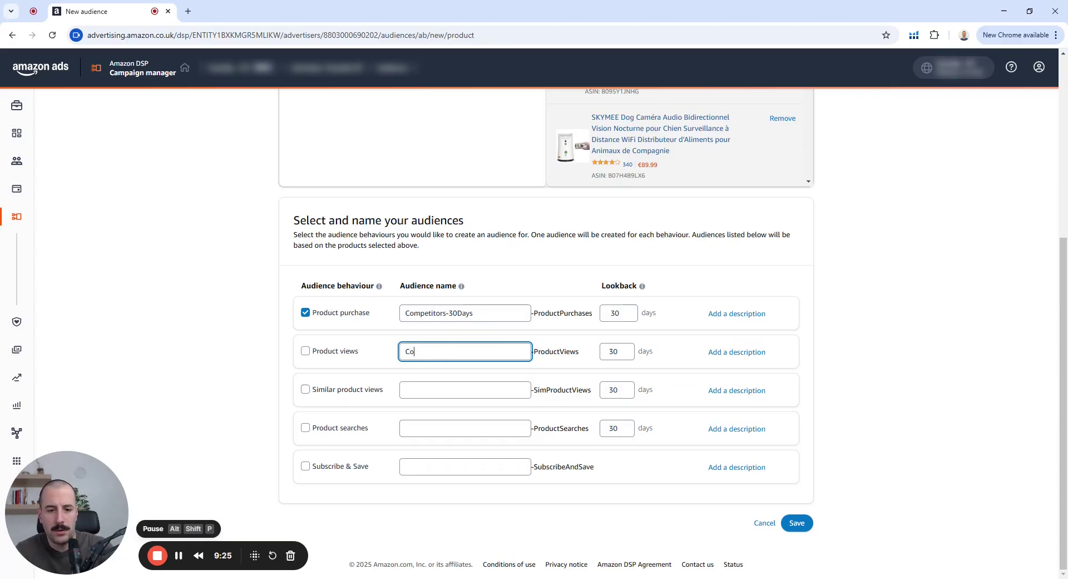
text(mpetitors-30Days)
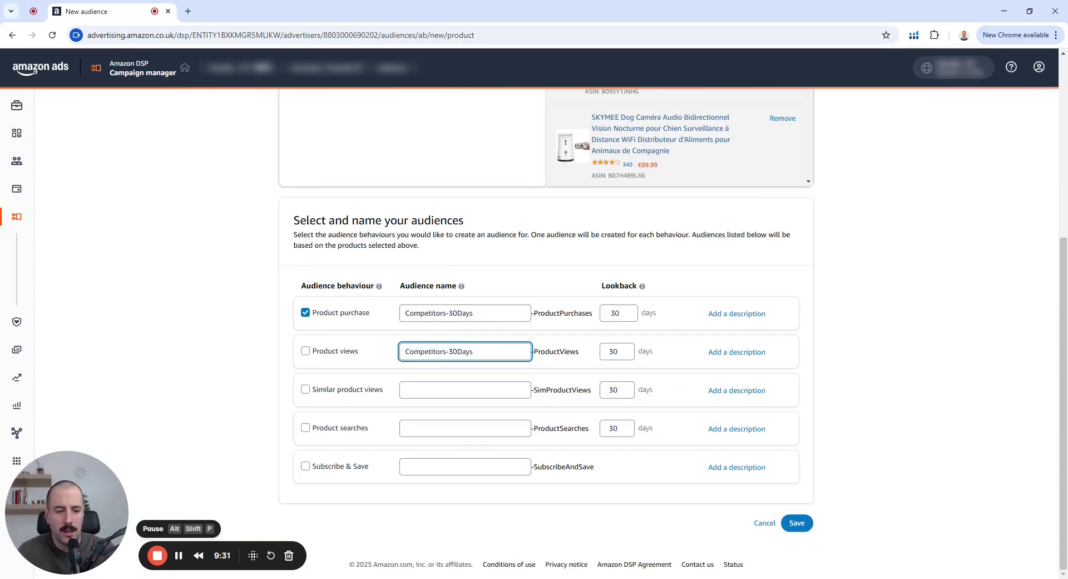
text(-Views)
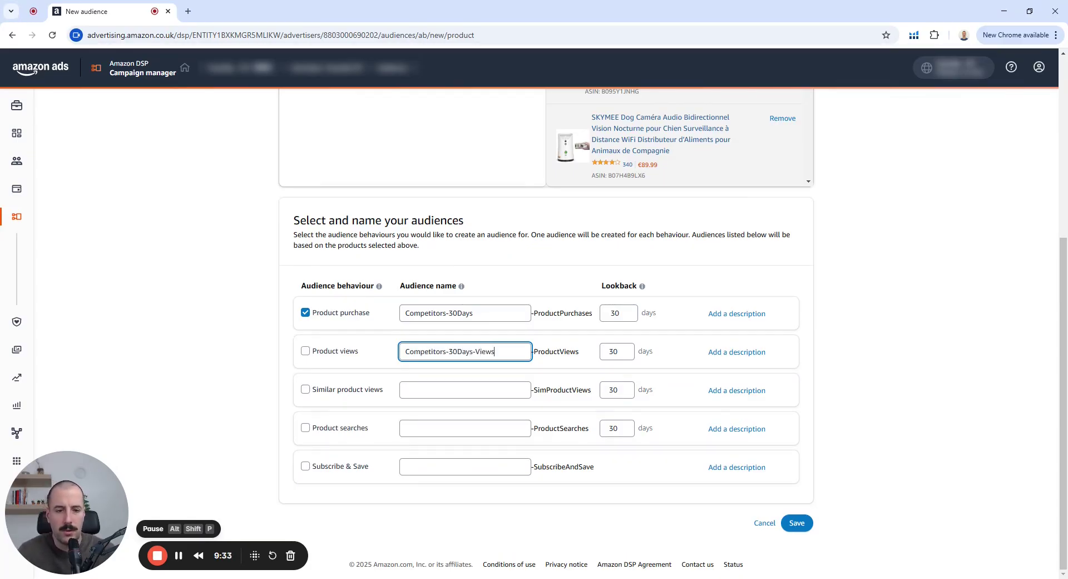
Step: Extend the Product purchase audience name to Competitors-30Days-Sales and select the Product views behaviour
click(501, 313)
text(-Sales)
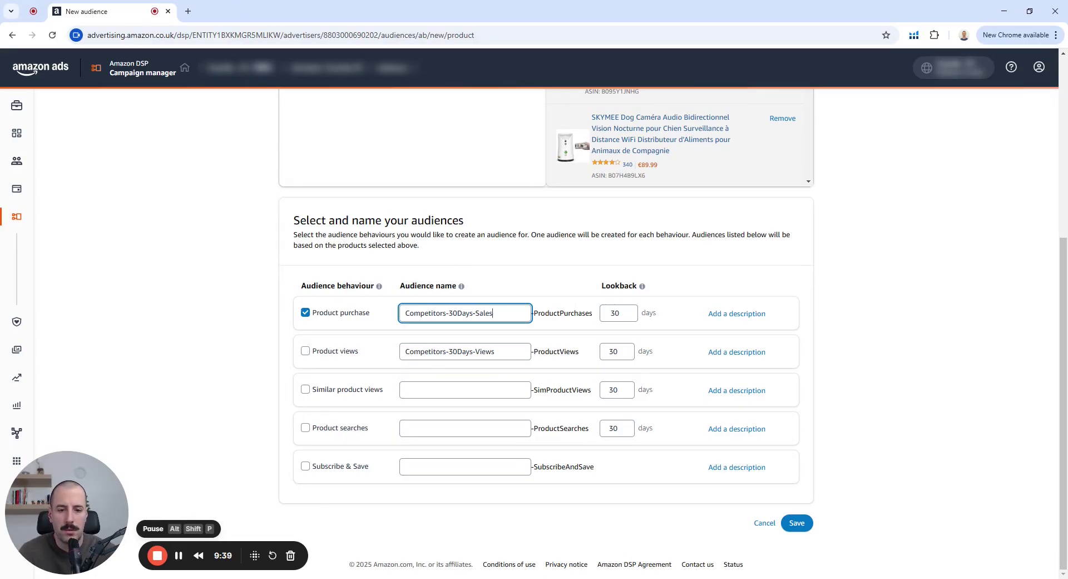
click(305, 350)
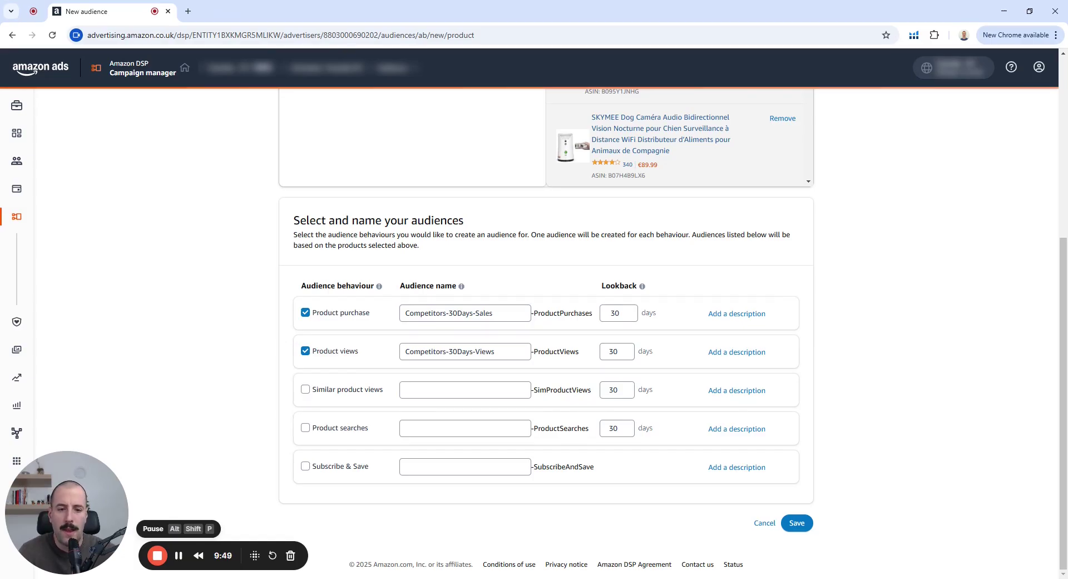
Step: Select the Similar product views behaviour and name its audience Competitors-30Days-Lookalike
click(328, 391)
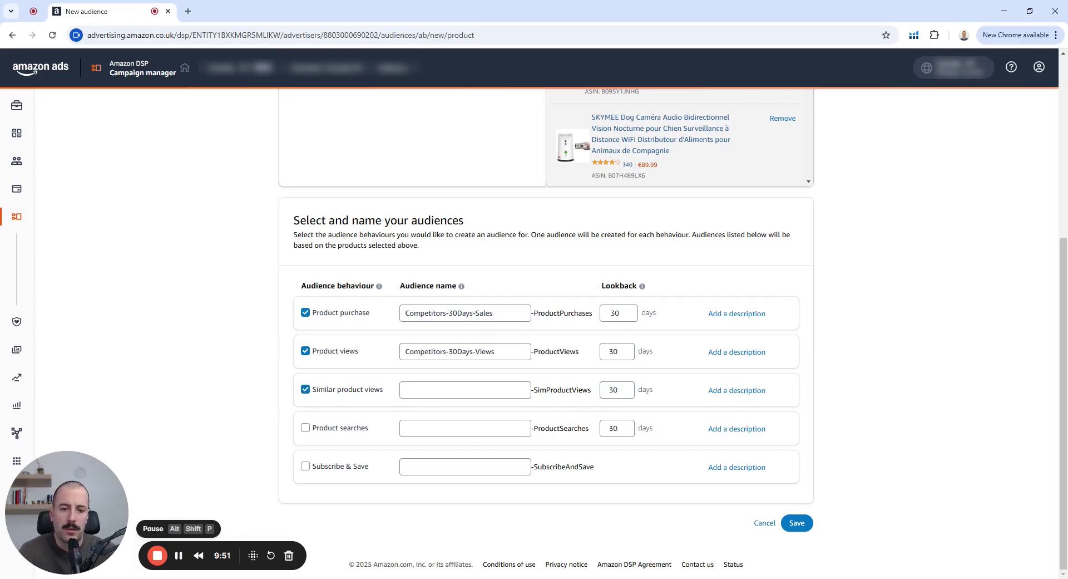
click(464, 389)
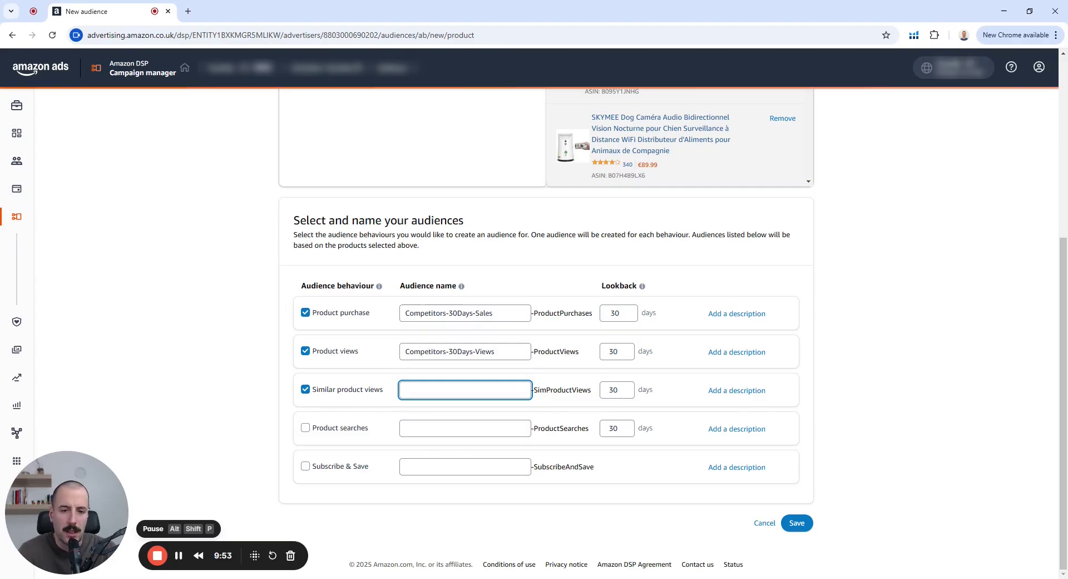
text(Competitor)
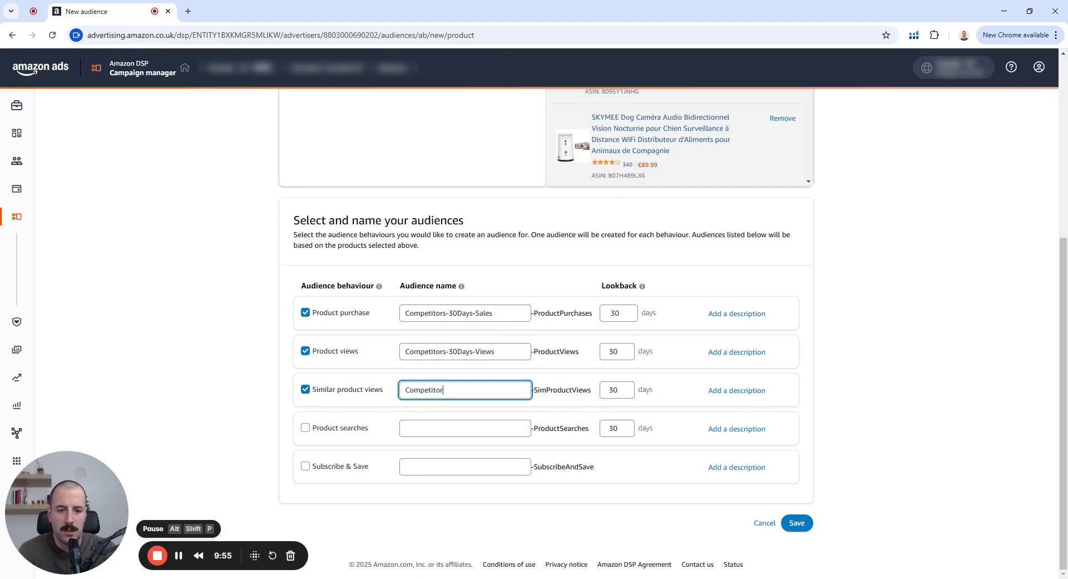
text(s-30Days-Lookalike)
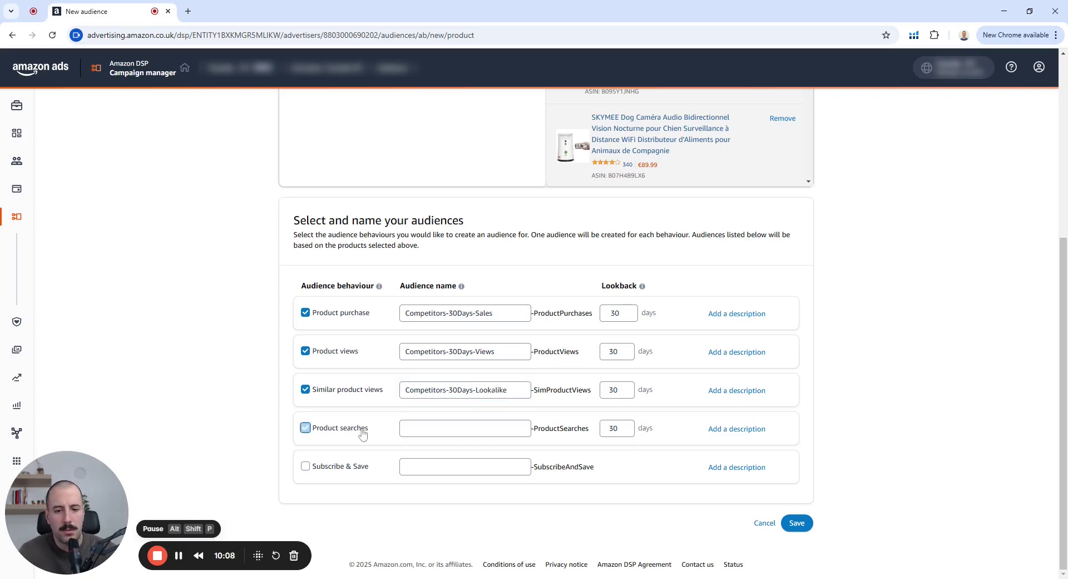
Step: Select the Product searches and Subscribe & Save behaviours, naming their audiences Competitors-30Days-Searches and Competitors-SnS
click(360, 432)
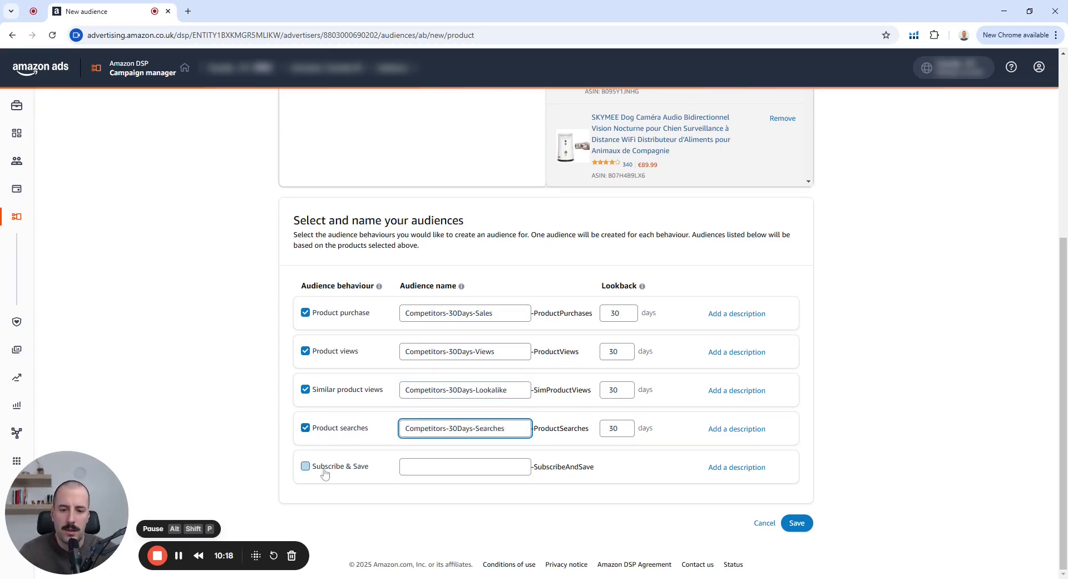
click(324, 470)
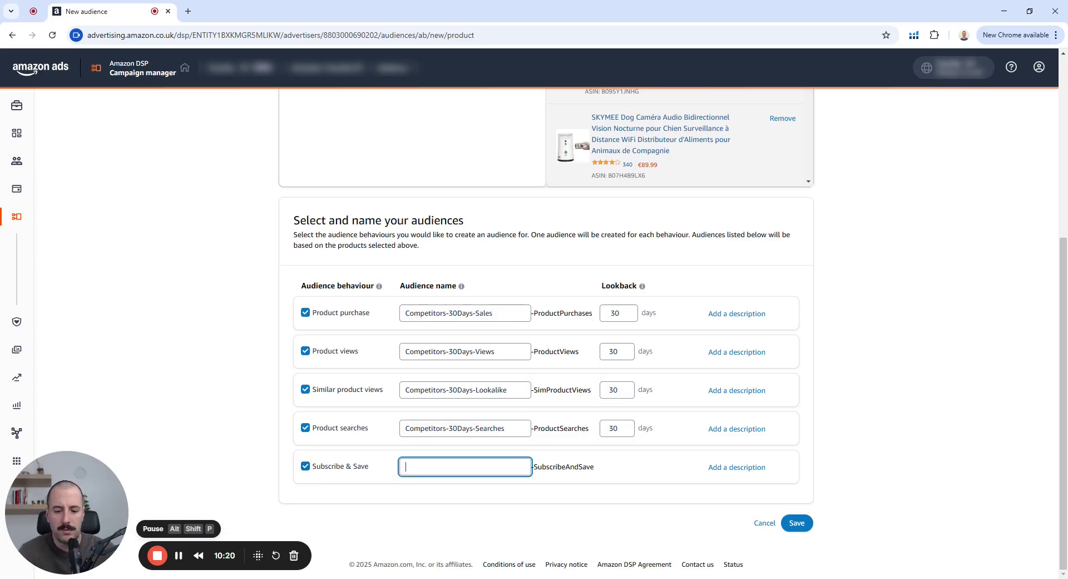
text(Competitors-SnS)
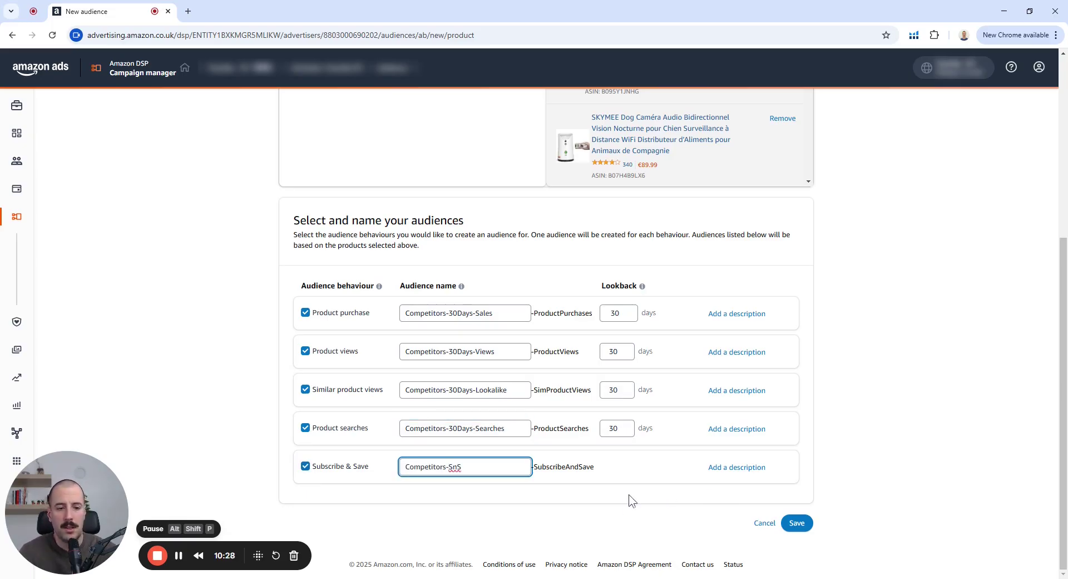
key(Left)
key(Left)
key(Left)
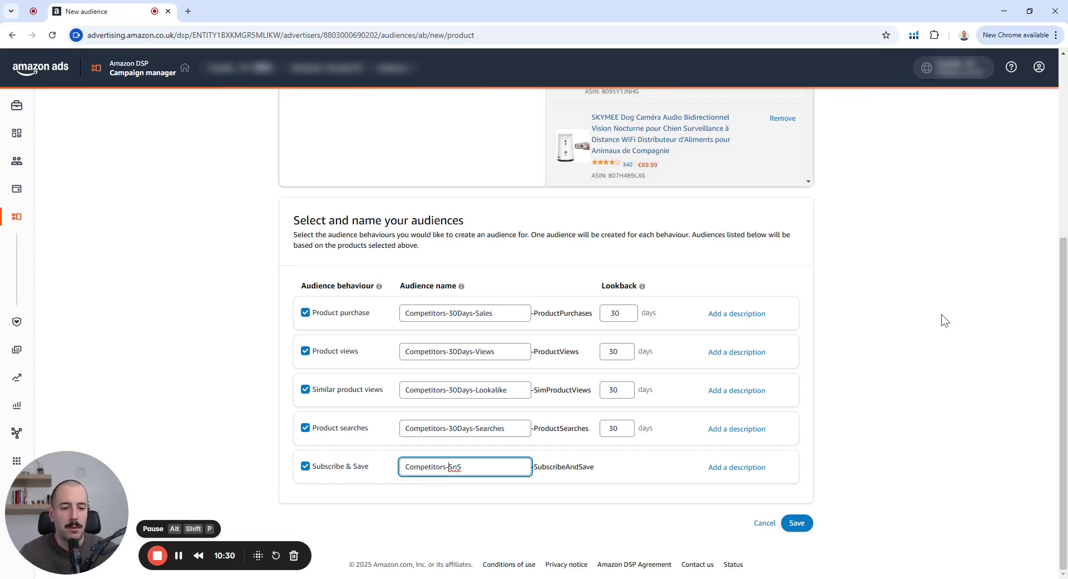